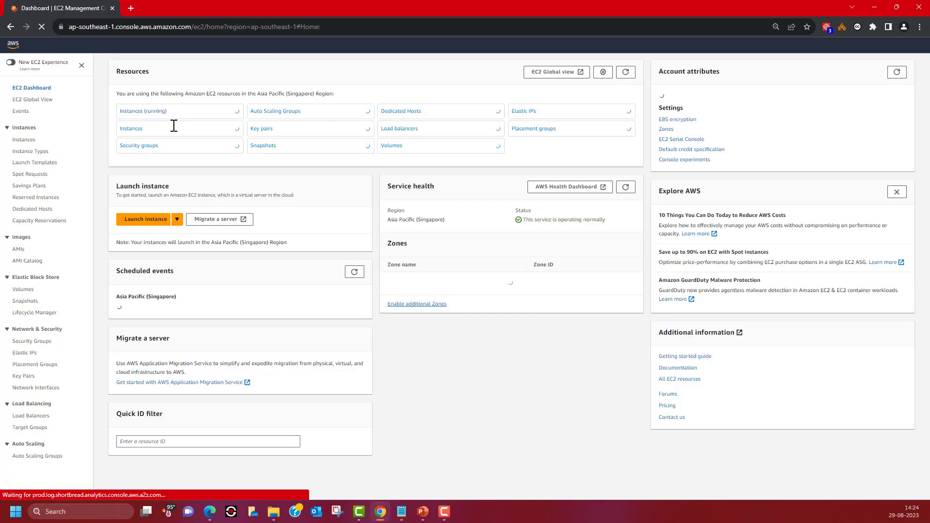
# Step: View the running instances and the details of load balancer WAF-ALb01 in an enlarged details pane
pyautogui.click(132, 116)
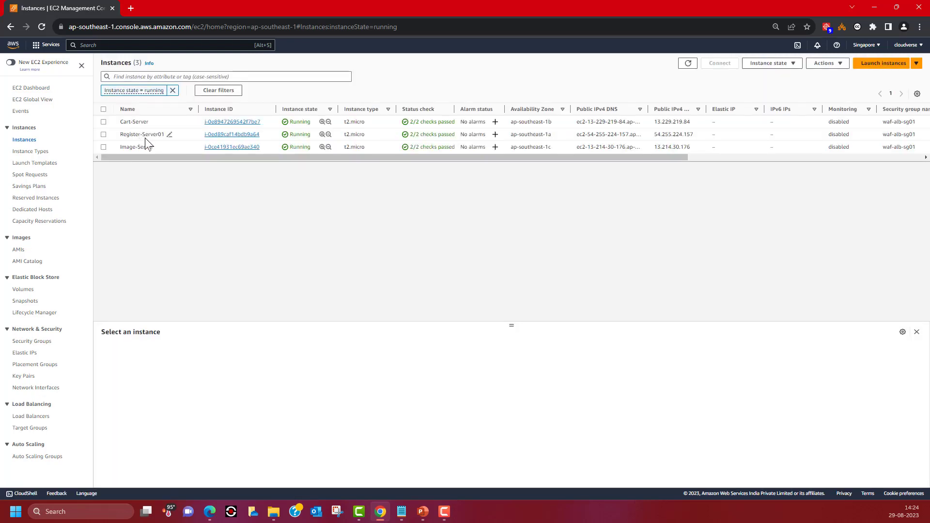
pyautogui.click(30, 418)
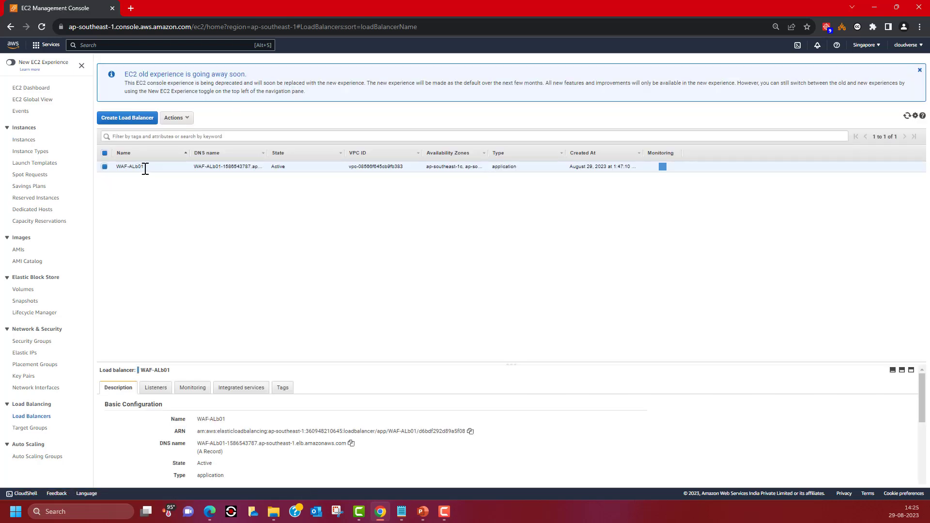
pyautogui.click(920, 70)
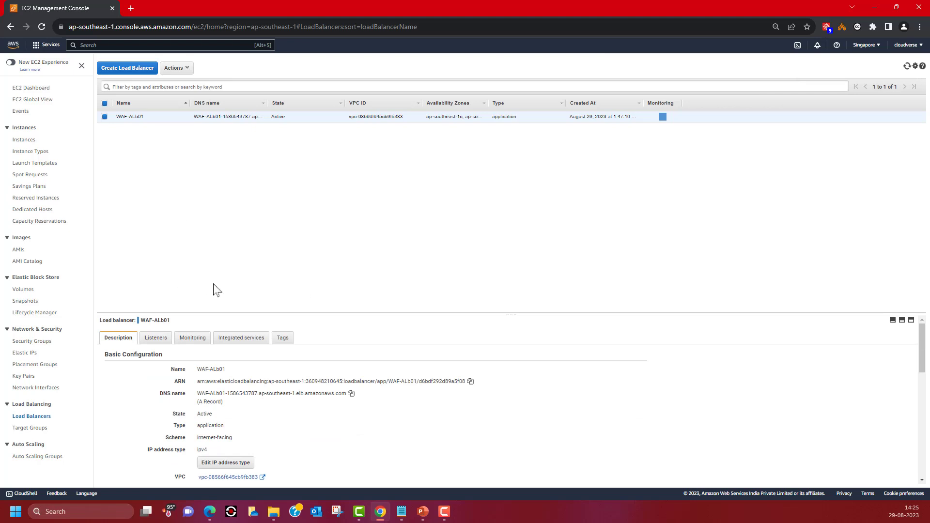
pyautogui.moveTo(337, 313); pyautogui.dragTo(297, 148)
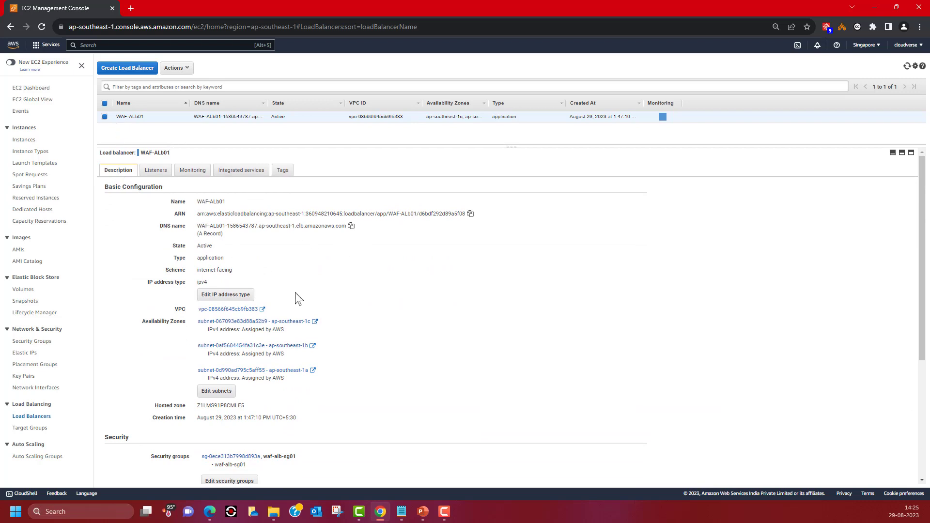
# Step: Copy the DNS name of WAF-ALb01 and load it in a new browser tab with the path /register
pyautogui.click(351, 226)
pyautogui.click(131, 8)
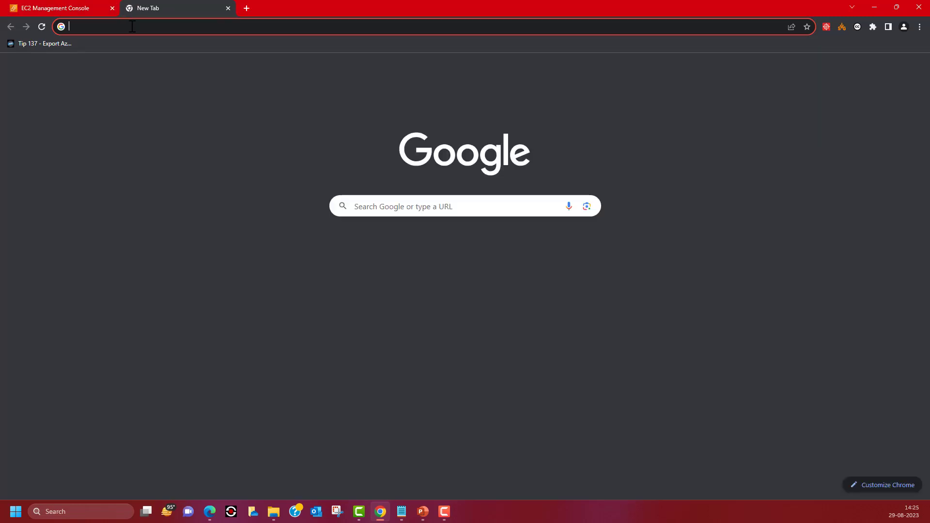
pyautogui.click(132, 26)
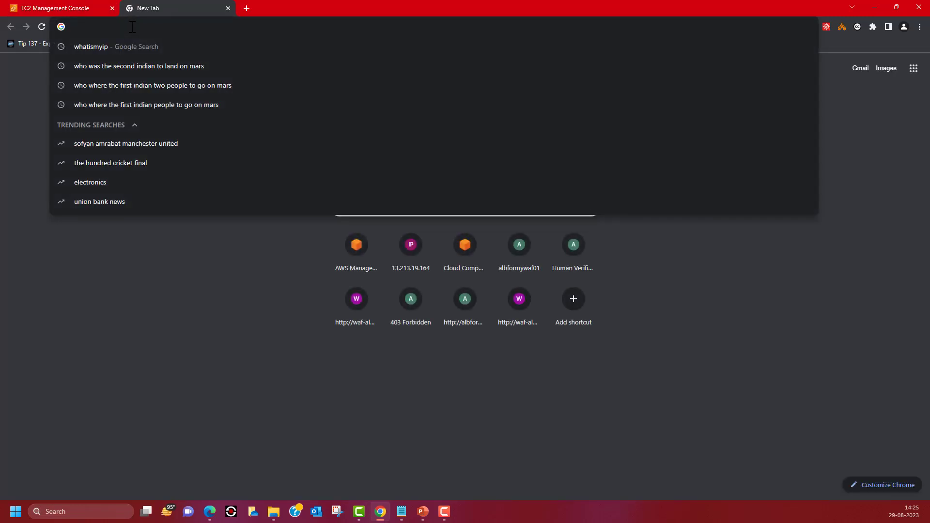
pyautogui.hotkey('ctrl', 'v')
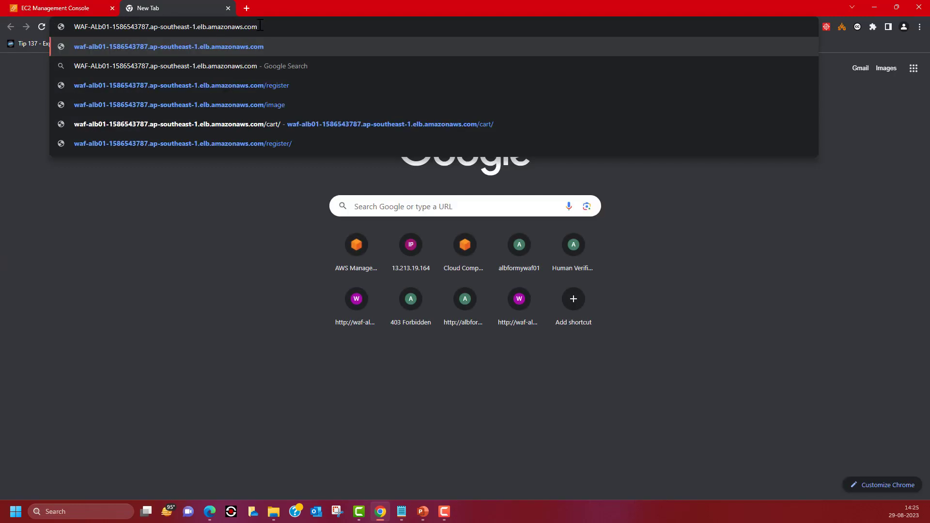
pyautogui.write('/')
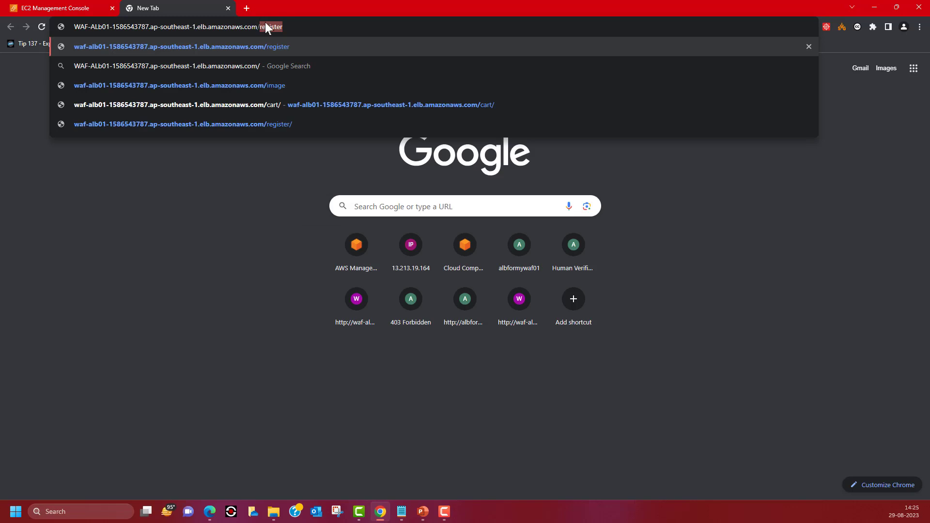
pyautogui.press('End')
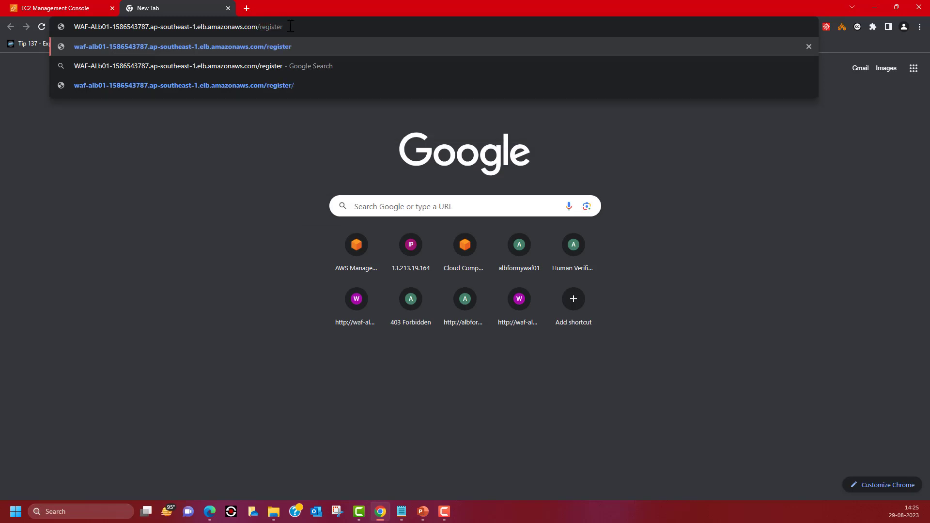
pyautogui.press('Return')
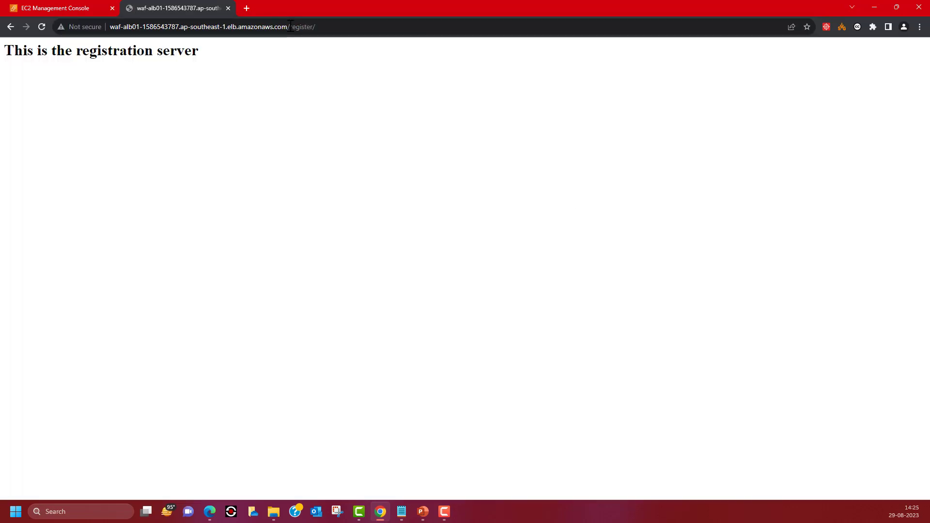
# Step: Replace the register path in the load balancer's address with image and load the page
pyautogui.click(299, 26)
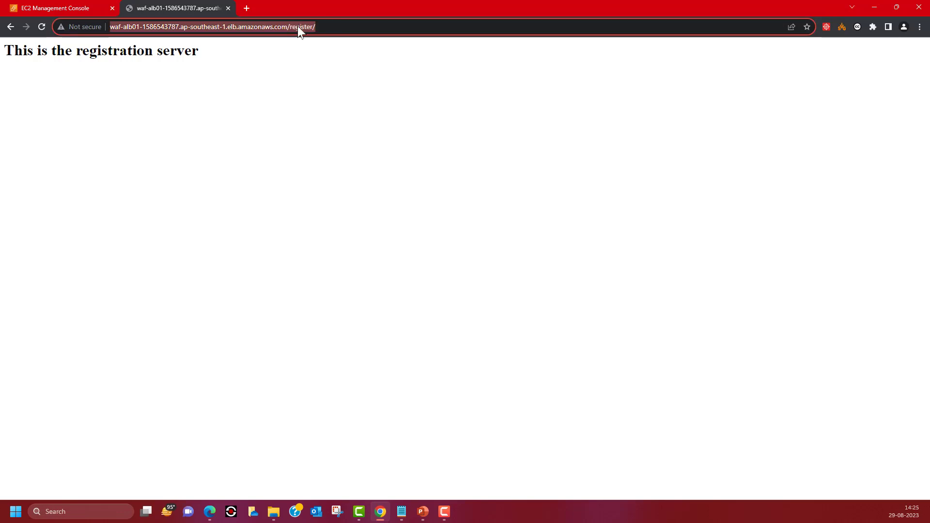
pyautogui.click(298, 26)
pyautogui.press('Delete')
pyautogui.press('Delete')
pyautogui.press('Delete')
pyautogui.press('Delete')
pyautogui.press('Delete')
pyautogui.press('Delete')
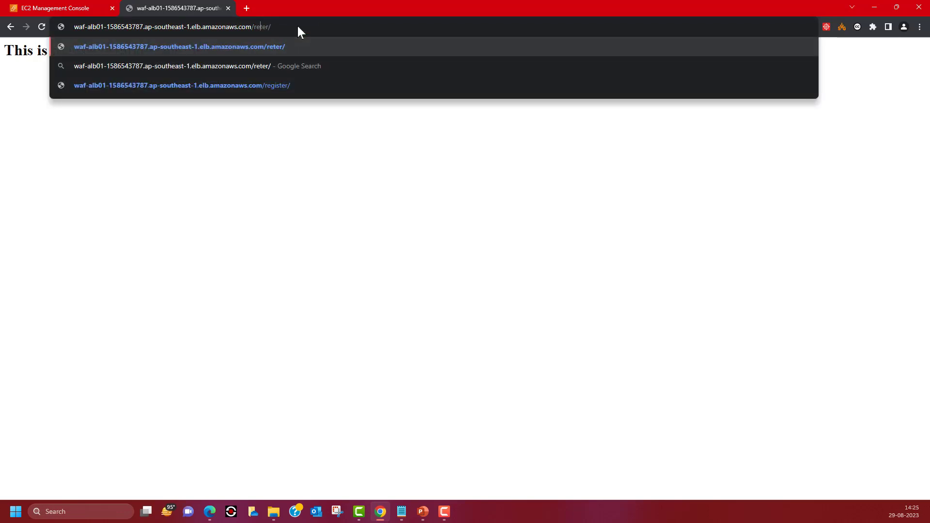
pyautogui.press('BackSpace')
pyautogui.press('BackSpace')
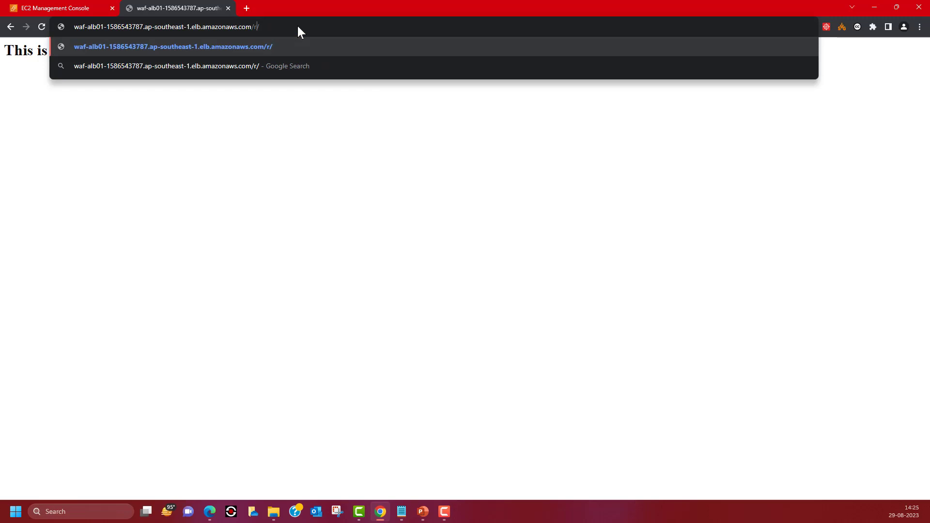
pyautogui.write('image')
pyautogui.press('Return')
# Step: Replace the image path in the load balancer's address with cart and load the page
pyautogui.click(298, 25)
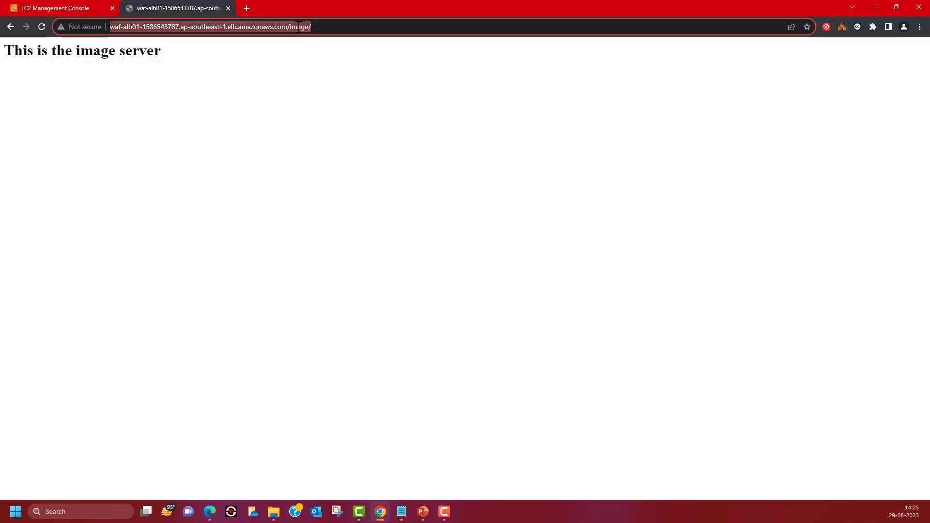
pyautogui.click(297, 26)
pyautogui.press('BackSpace')
pyautogui.press('BackSpace')
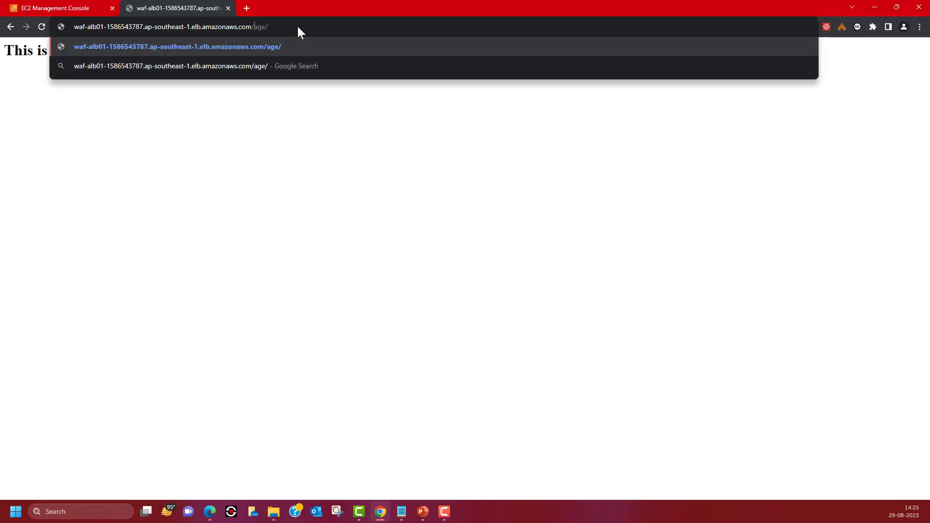
pyautogui.press('Delete')
pyautogui.press('Delete')
pyautogui.press('Delete')
pyautogui.write('cart')
pyautogui.press('Return')
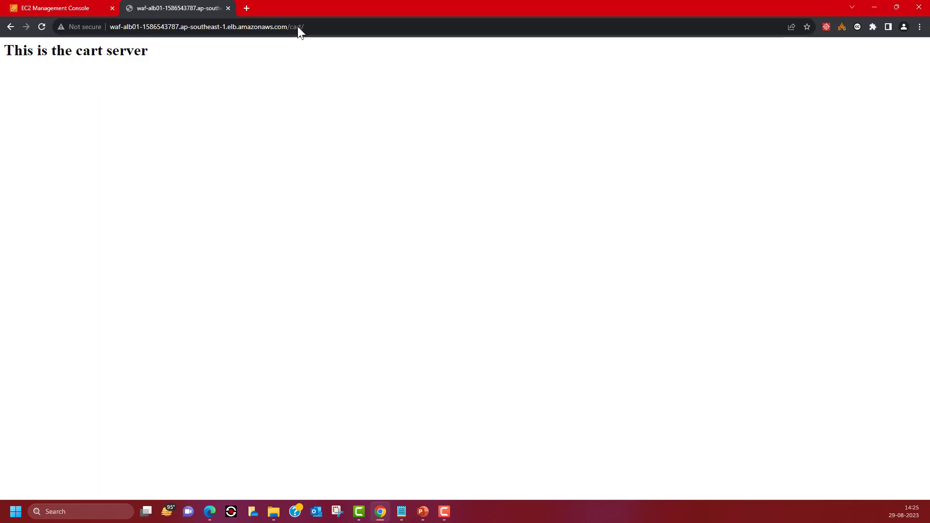
# Step: Close the test page and display the integrated services of load balancer WAF-ALb01
pyautogui.click(229, 9)
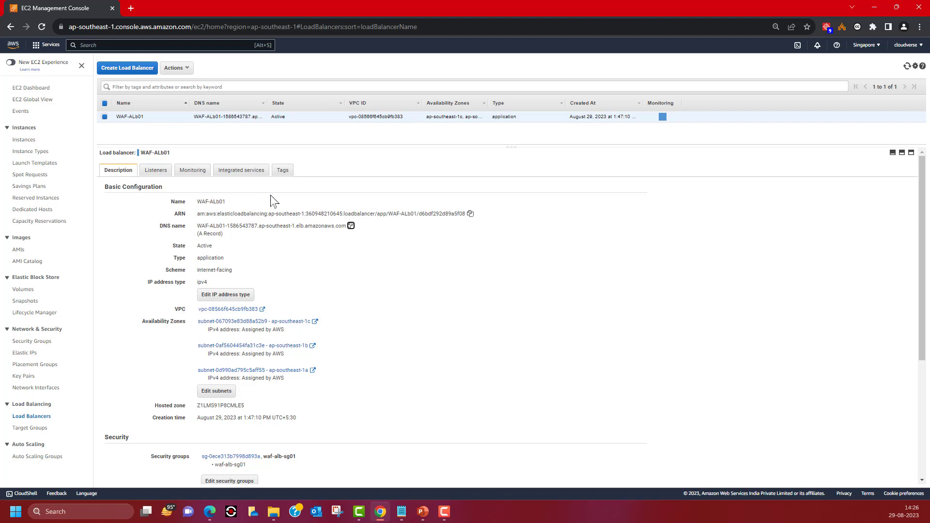
pyautogui.click(241, 172)
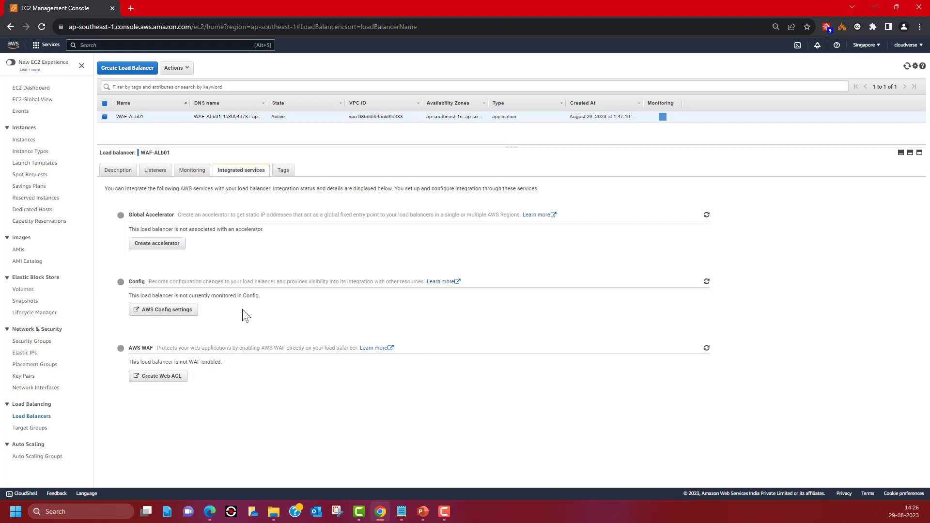
# Step: Open the WAF & Shield service in a new browser tab and start creating a web ACL
pyautogui.rightClick(21, 49)
pyautogui.click(29, 52)
pyautogui.click(139, 11)
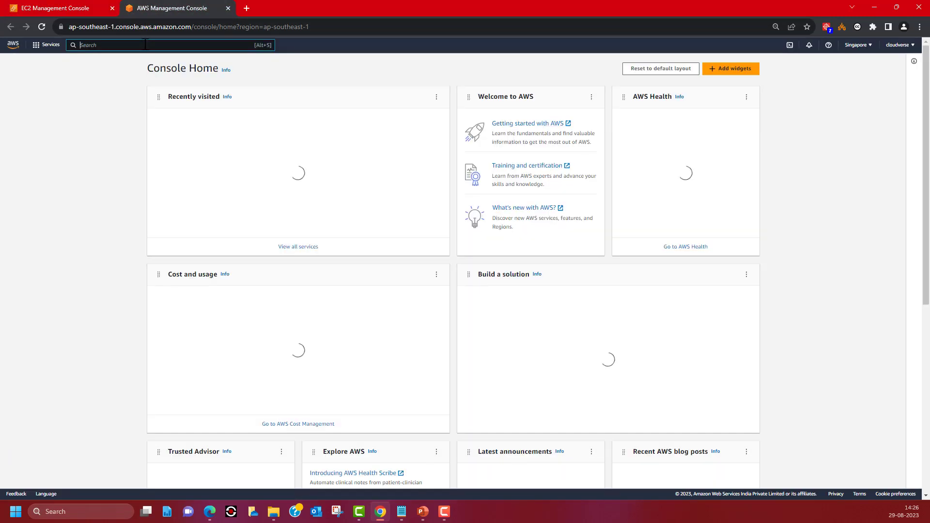
pyautogui.write('wat')
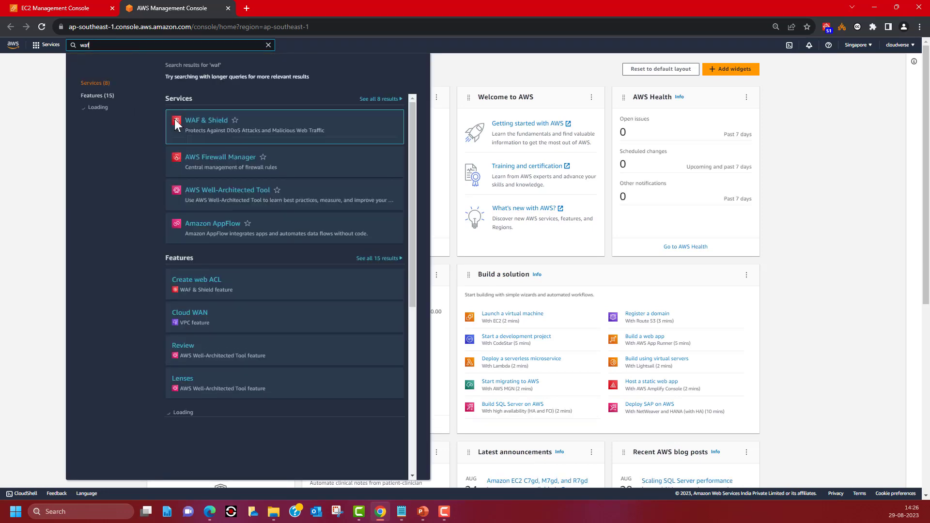
pyautogui.click(193, 121)
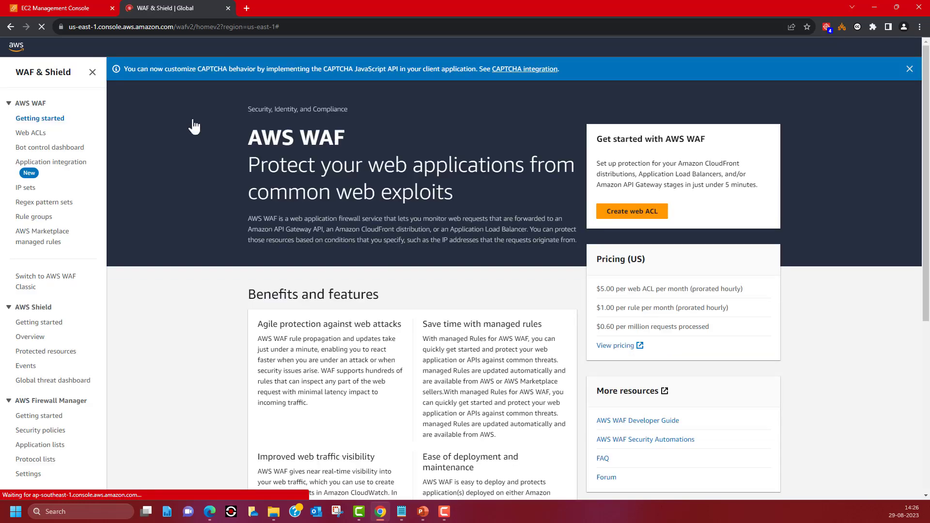
pyautogui.click(910, 69)
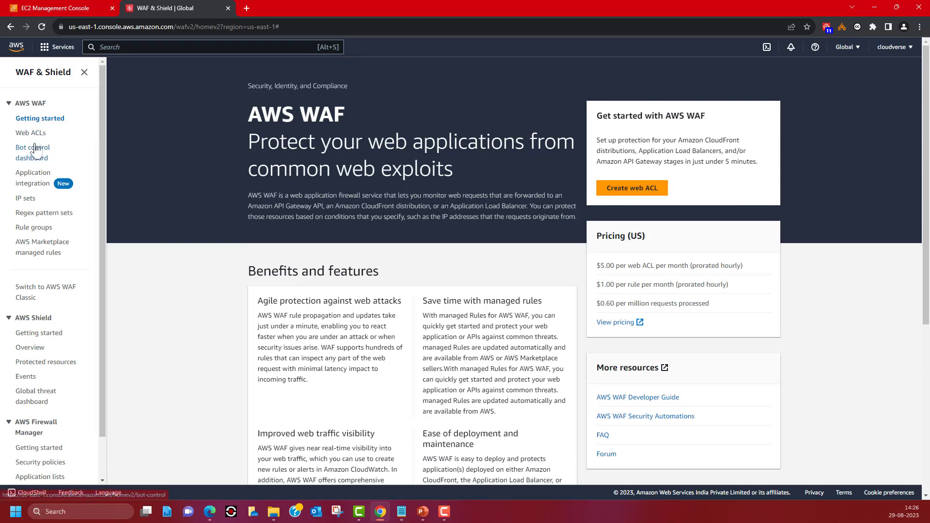
pyautogui.click(633, 190)
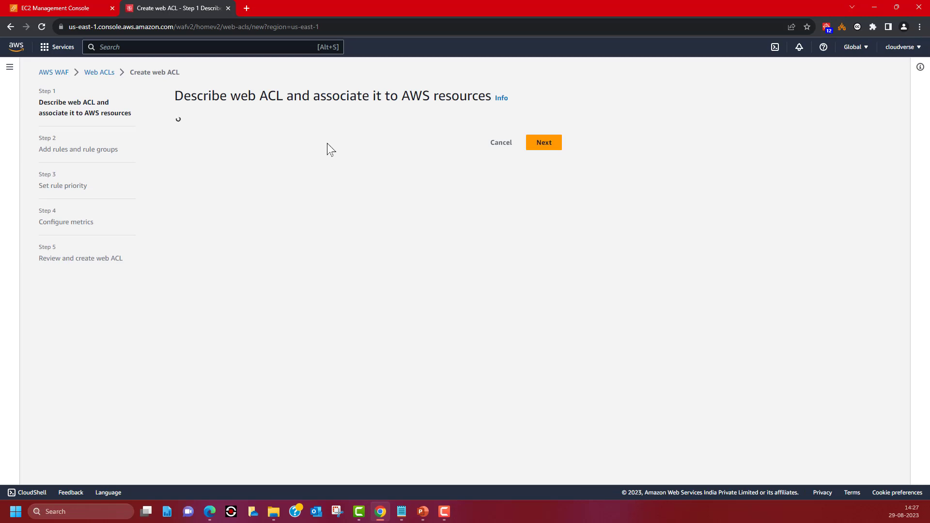
# Step: Name the web ACL firstWebACL and describe it as "Web ACL for my ALB"
pyautogui.click(218, 170)
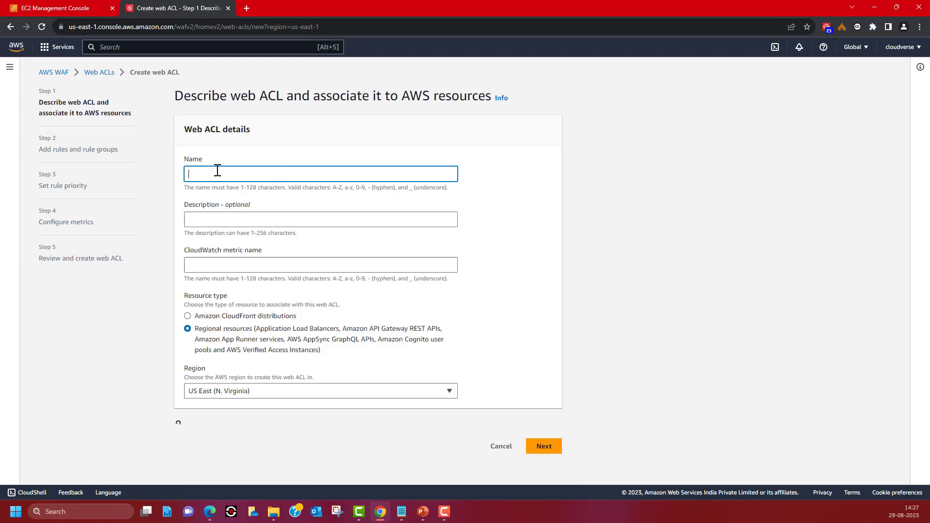
pyautogui.write('firstWebACL')
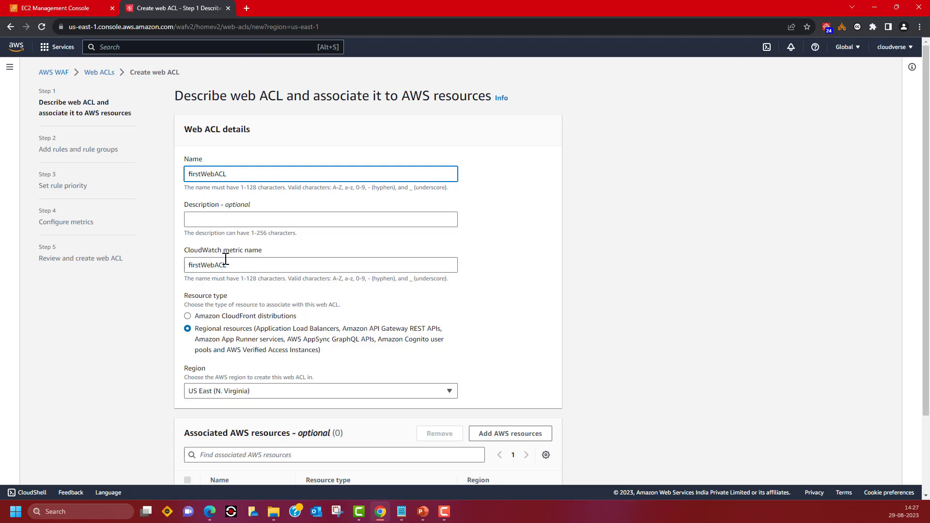
pyautogui.click(205, 221)
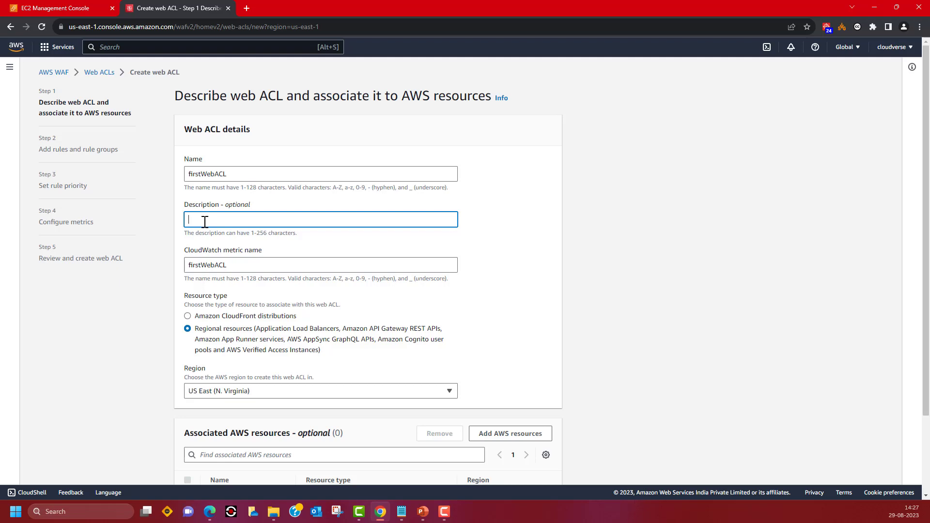
pyautogui.write('WA')
pyautogui.write('b A')
pyautogui.write('CL for my')
pyautogui.write(' A')
pyautogui.write('LB')
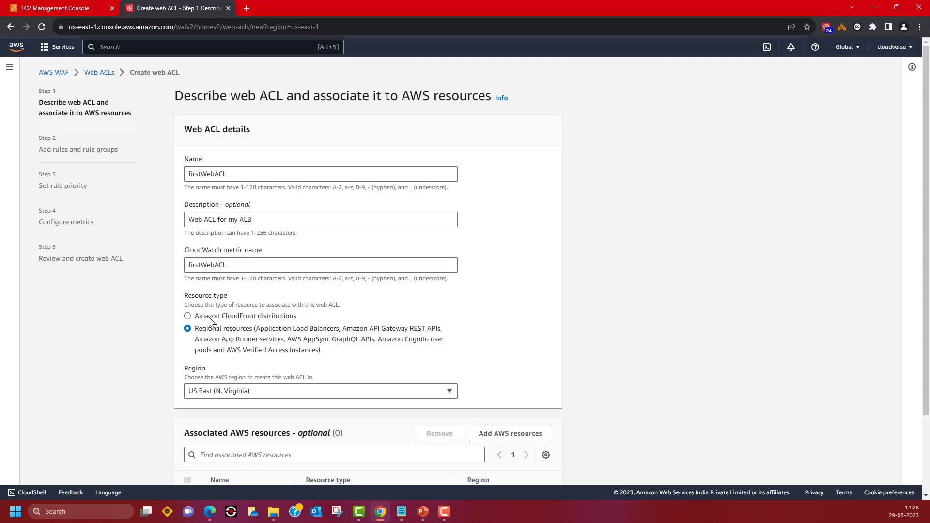
# Step: Switch the resource type to Amazon CloudFront distributions and back to Regional resources
pyautogui.click(209, 319)
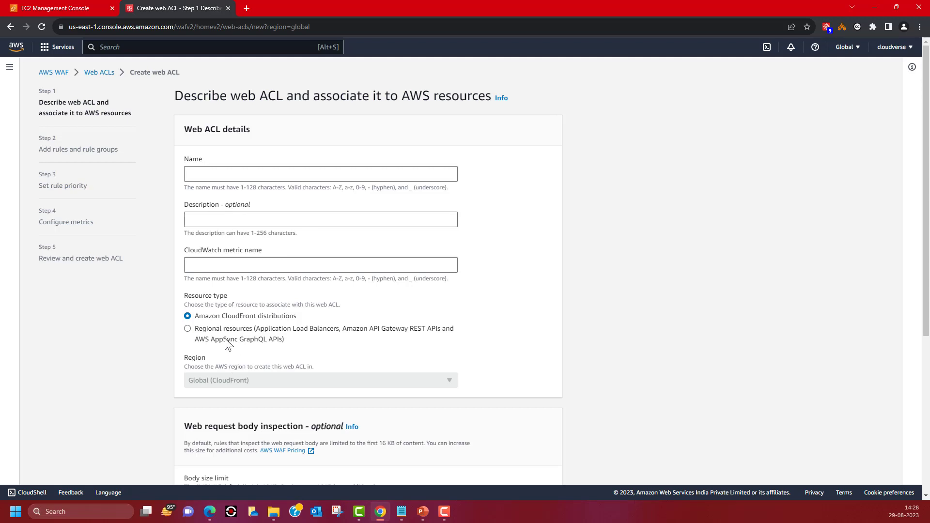
pyautogui.click(189, 330)
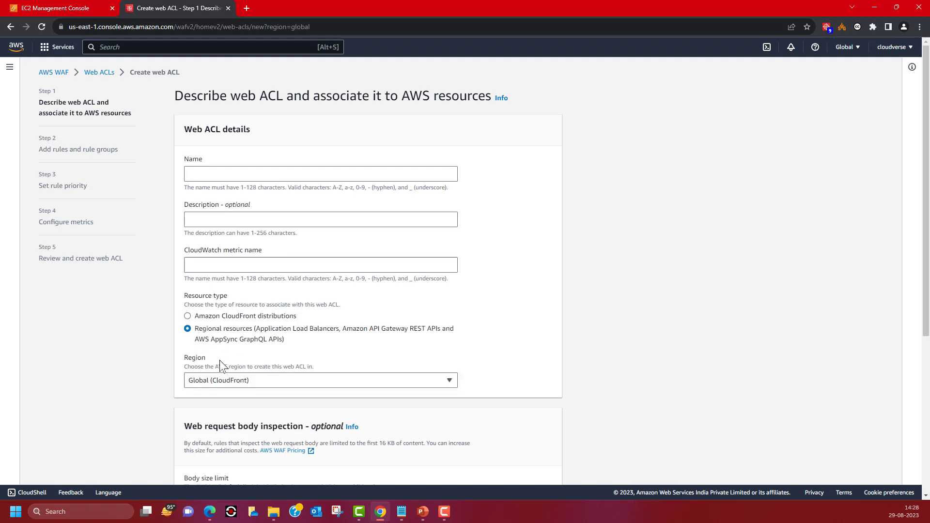
# Step: Enter First WebACL as the web ACL's name and "Web ACL for ALB" as its description
pyautogui.click(198, 174)
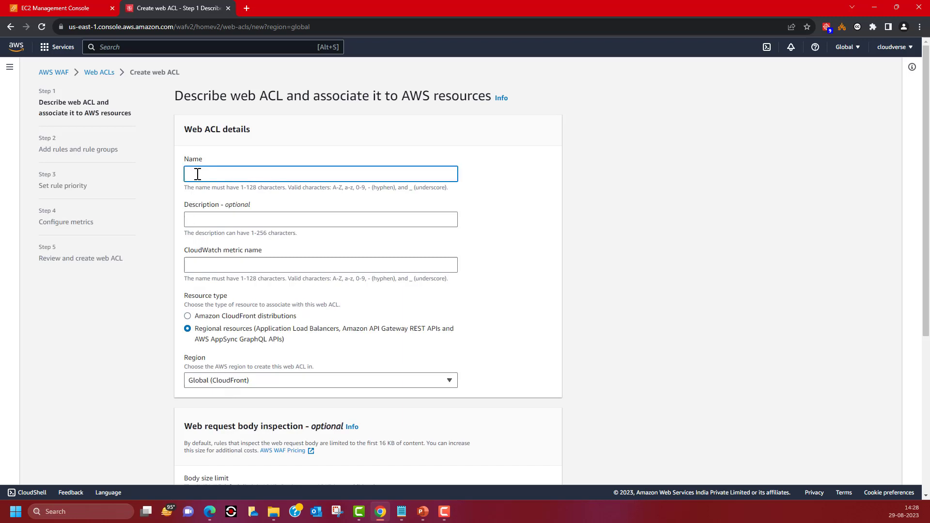
pyautogui.write('st Web')
pyautogui.click(198, 221)
pyautogui.write('We')
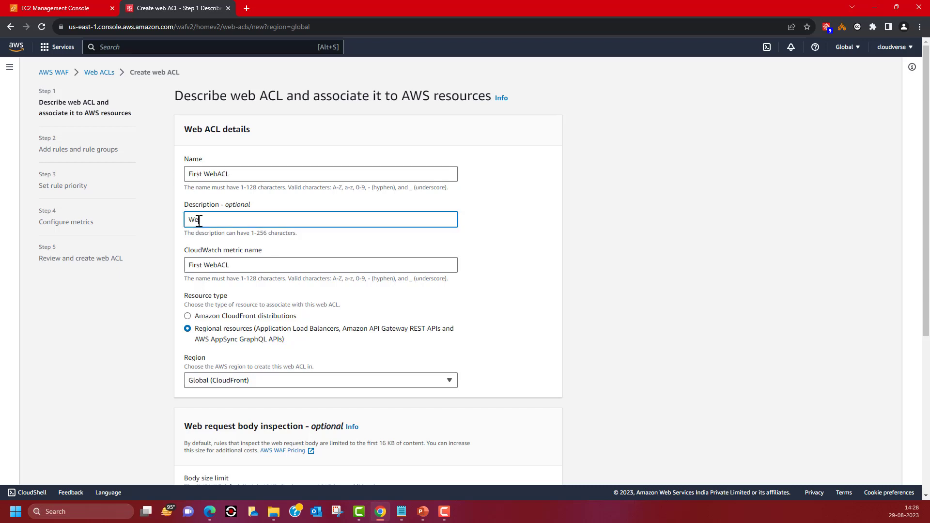
pyautogui.write('b ACL for ALB')
# Step: Set the region to Asia Pacific (Singapore), use FirstWebACL as name and description, and continue to the rules stage
pyautogui.click(244, 383)
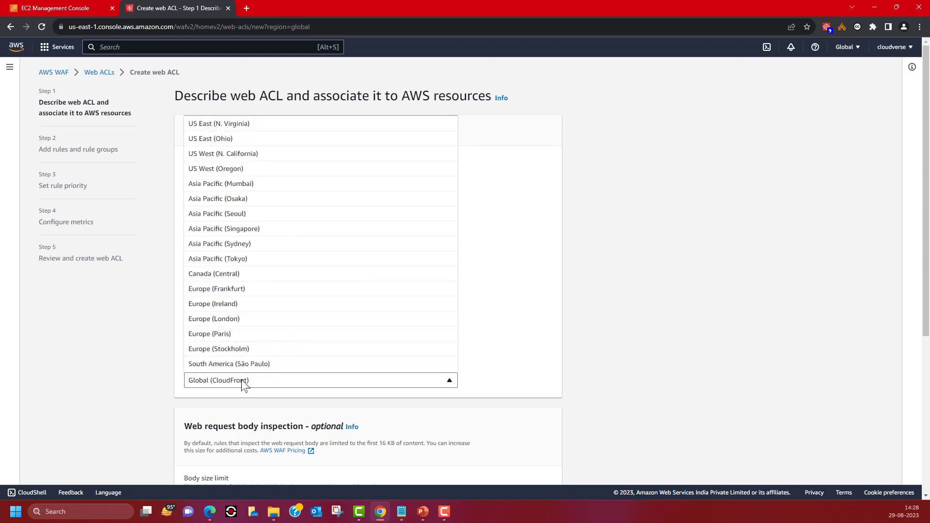
pyautogui.click(215, 231)
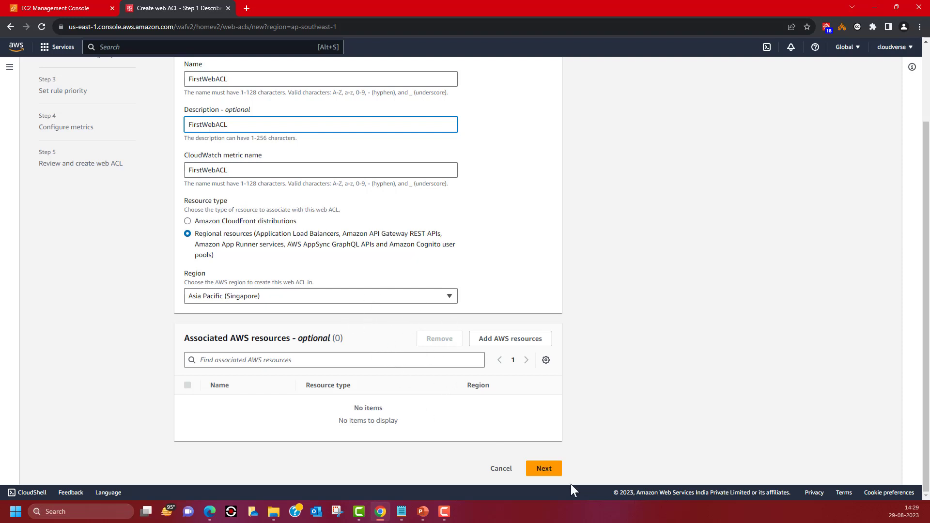
pyautogui.click(544, 468)
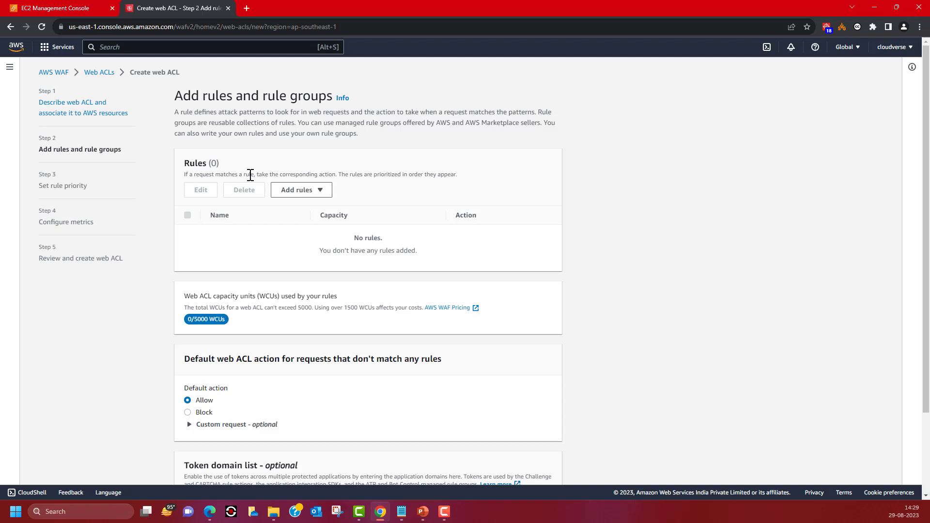
# Step: Browse the paid AWS managed rule groups, turning Account creation fraud prevention on and off for the web ACL
pyautogui.click(318, 190)
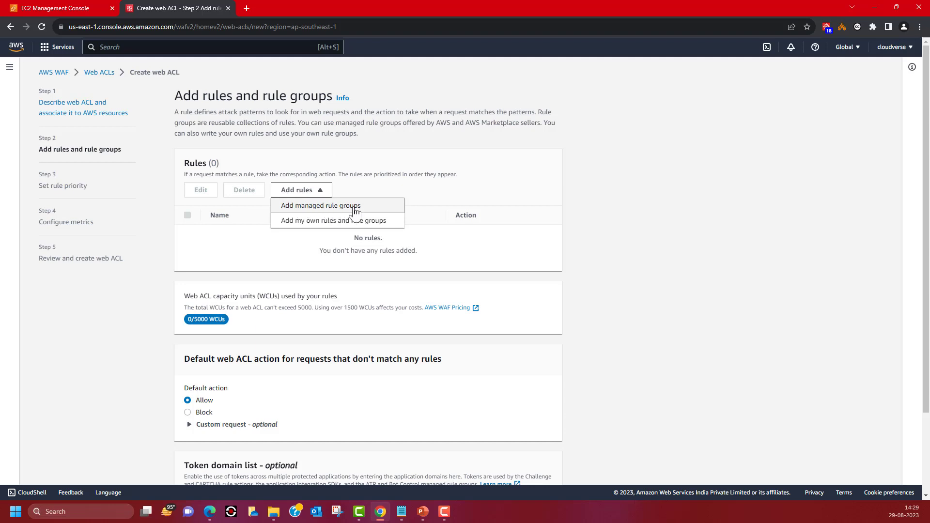
pyautogui.click(311, 208)
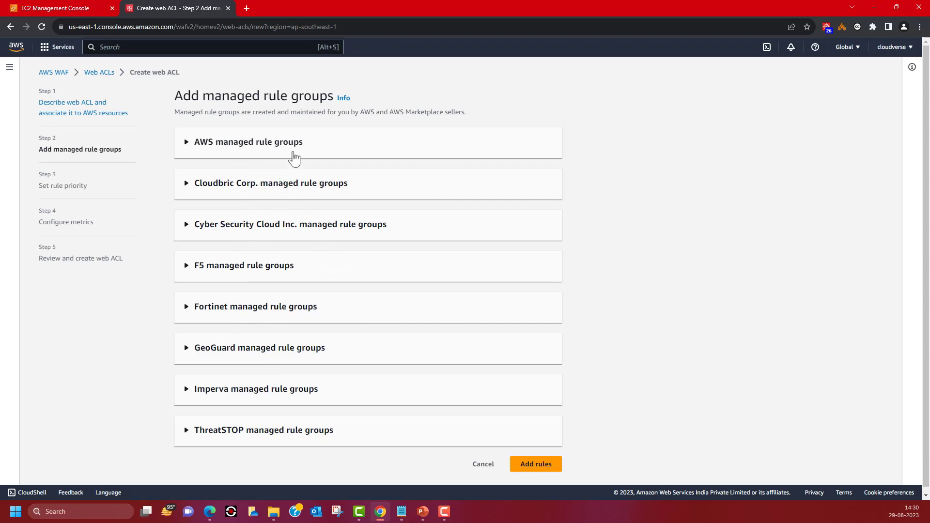
pyautogui.click(188, 148)
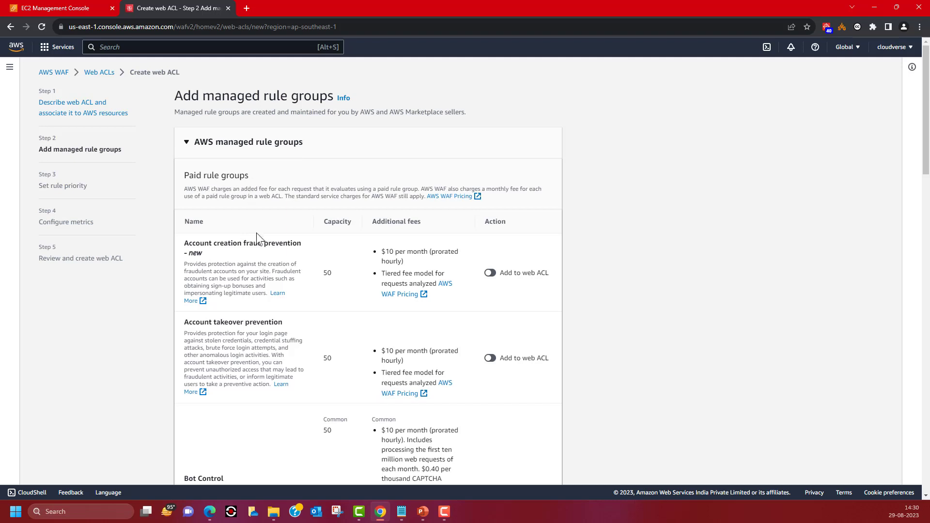
pyautogui.scroll(-7, 257, 235)
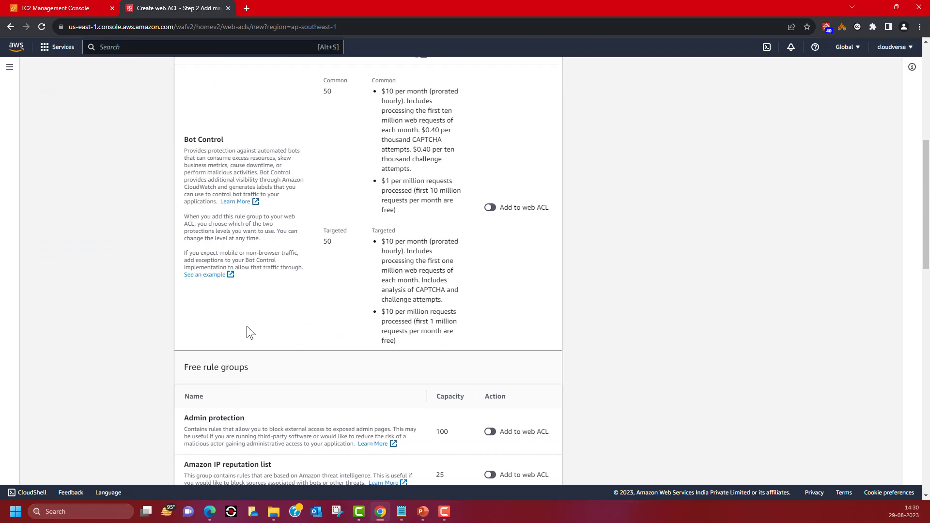
pyautogui.scroll(3, 272, 281)
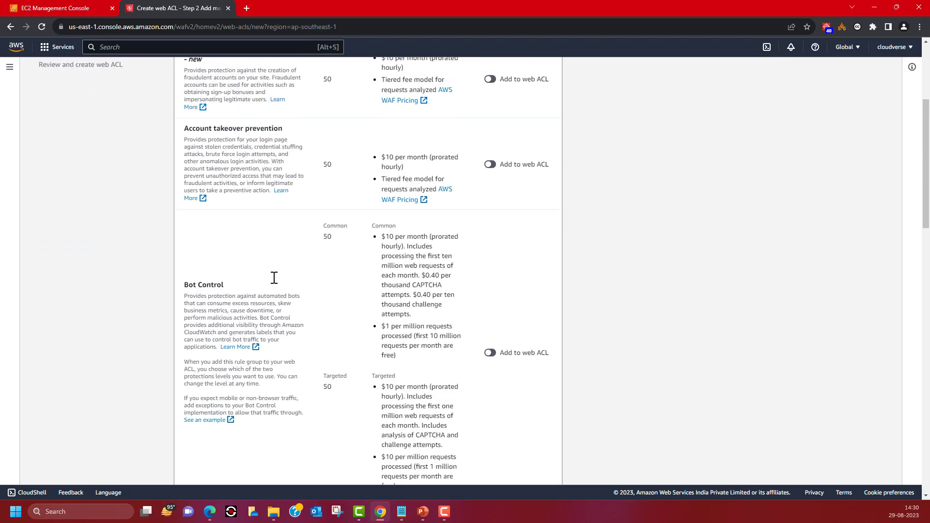
pyautogui.scroll(2, 235, 286)
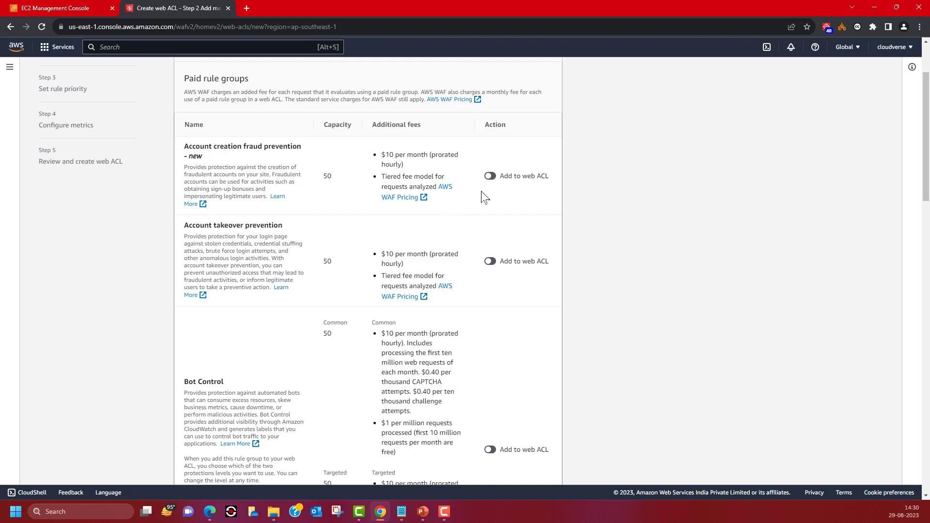
pyautogui.click(490, 176)
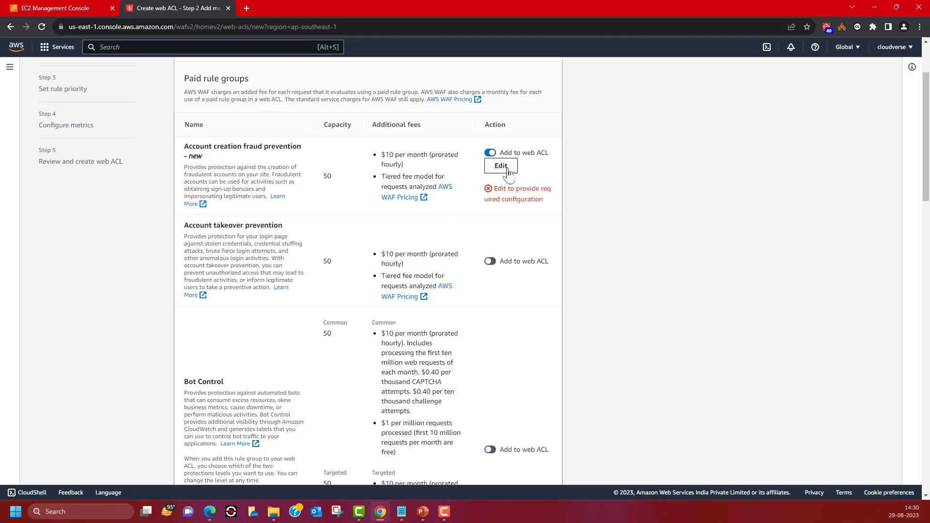
pyautogui.click(491, 154)
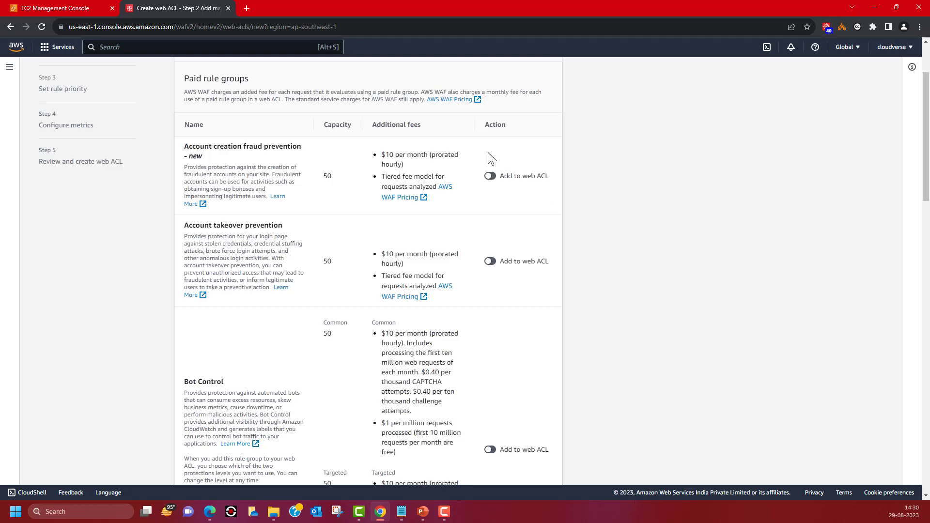
# Step: Add the free Amazon IP reputation list rule group to the web ACL and open its configuration
pyautogui.scroll(-4, 461, 242)
pyautogui.scroll(-7, 461, 243)
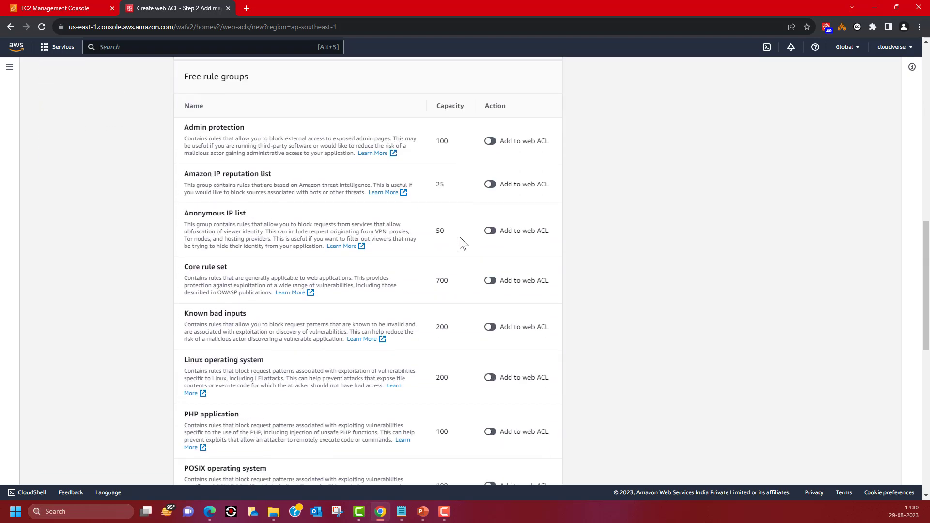
pyautogui.scroll(-1, 461, 242)
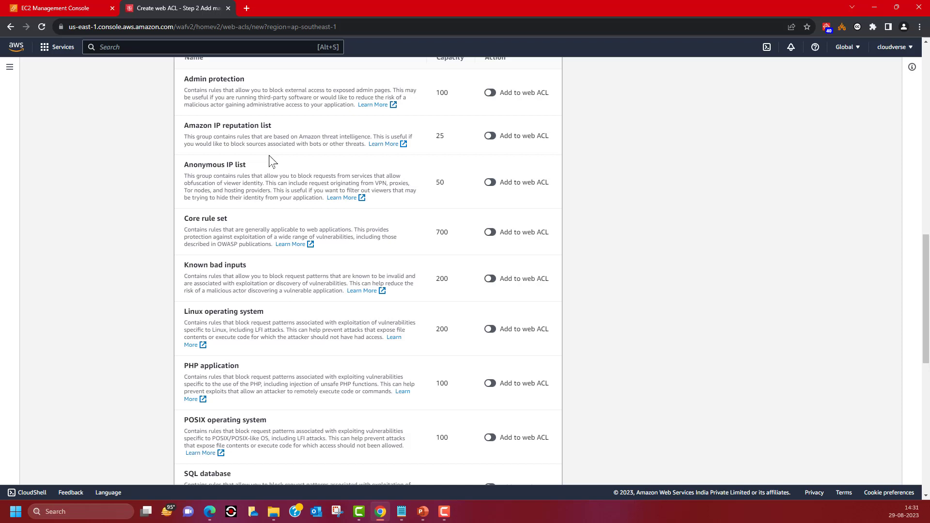
pyautogui.click(490, 136)
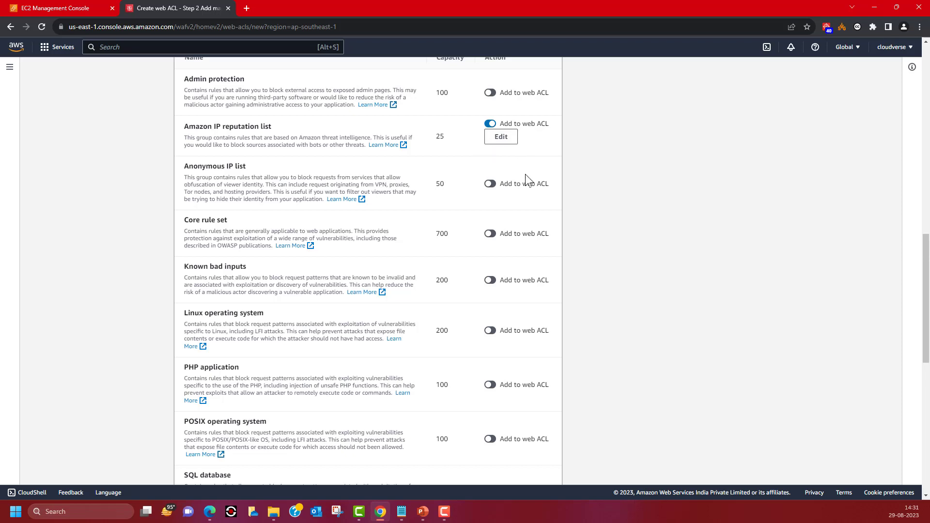
pyautogui.click(506, 143)
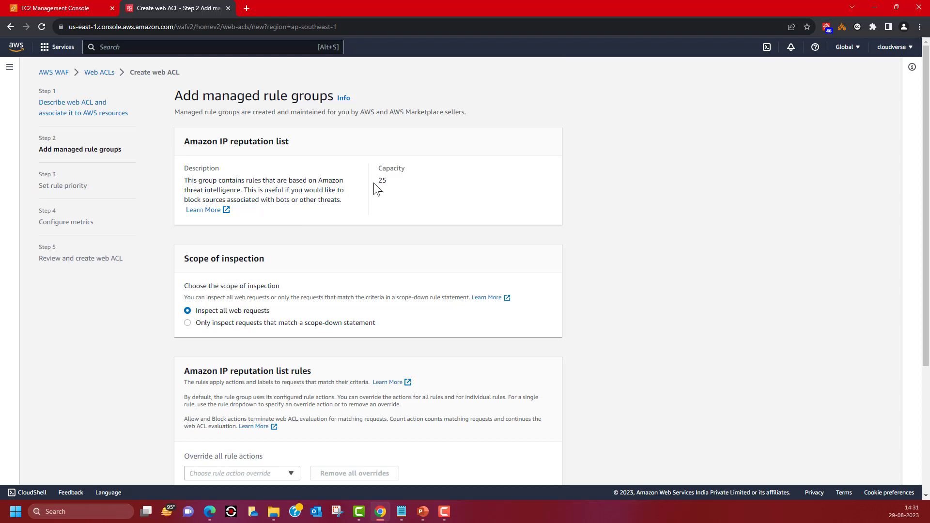
# Step: Examine the Amazon IP reputation list's scope of inspection and the override choices for all rules and for AWSManagedIPDDoSList
pyautogui.scroll(-2, 328, 243)
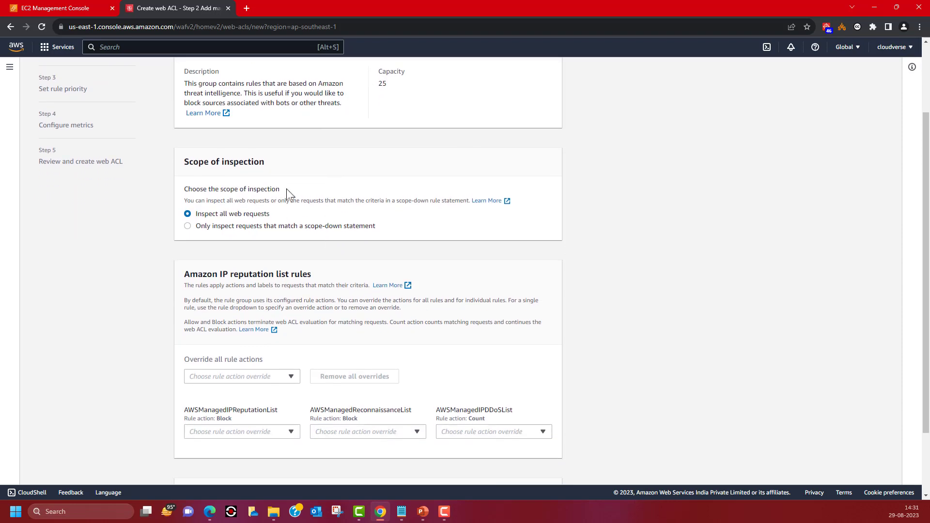
pyautogui.scroll(-1, 308, 192)
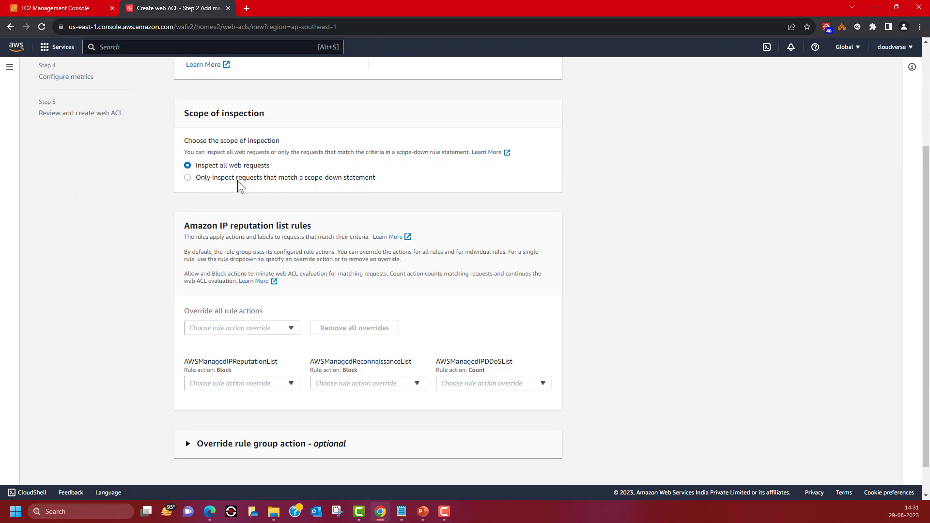
pyautogui.scroll(4, 254, 196)
pyautogui.scroll(-5, 254, 200)
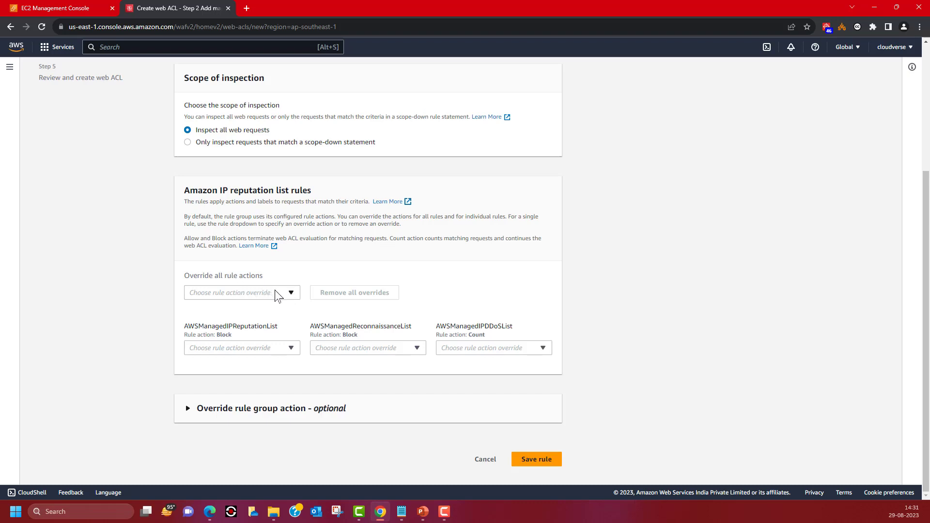
pyautogui.click(291, 296)
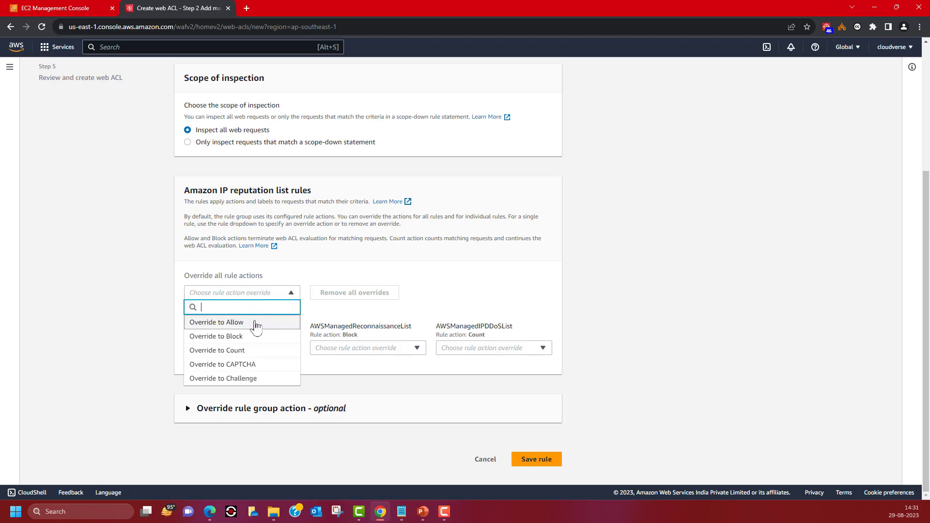
pyautogui.click(288, 268)
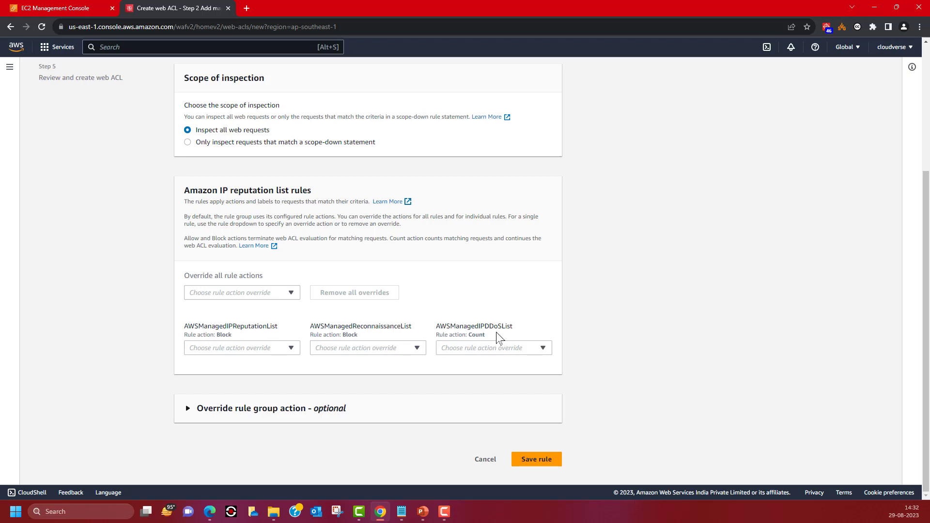
pyautogui.click(543, 350)
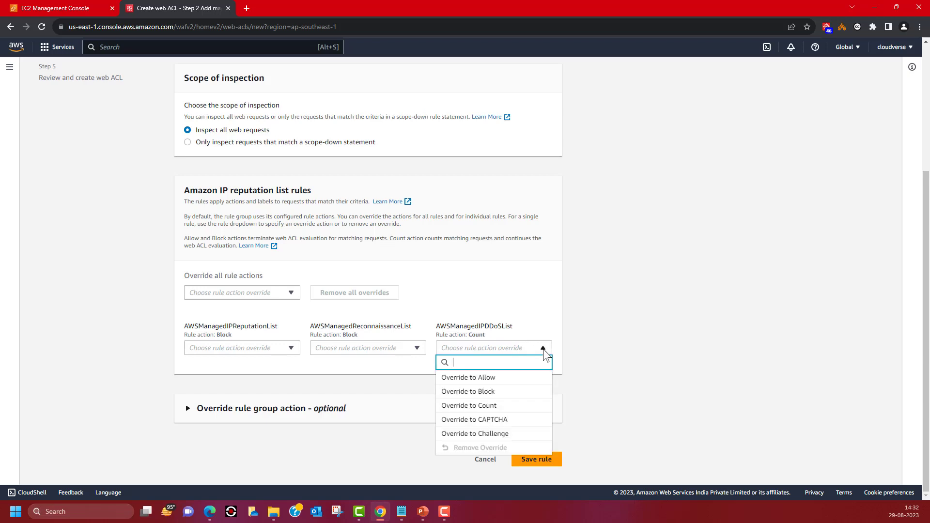
pyautogui.click(494, 290)
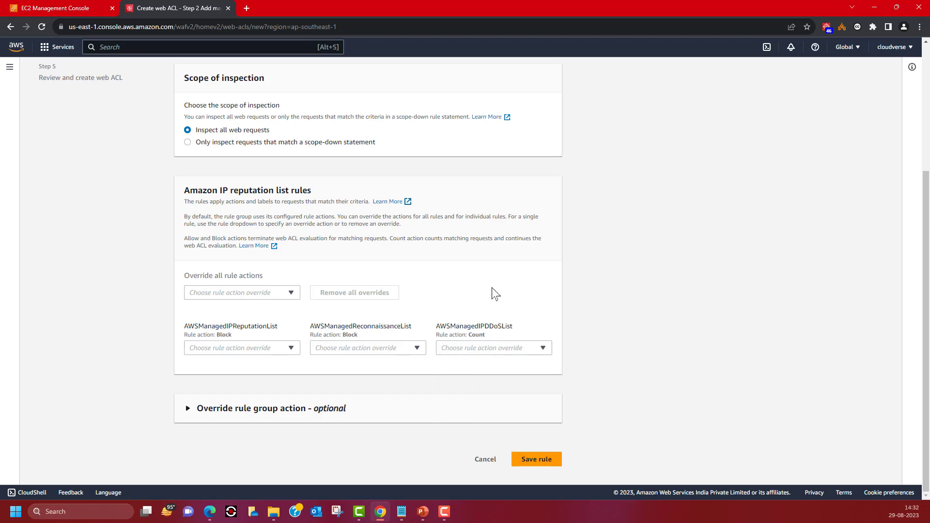
# Step: Try the option to override the rule group action to count, and cancel adding managed rule groups
pyautogui.click(220, 418)
pyautogui.scroll(-1, 276, 415)
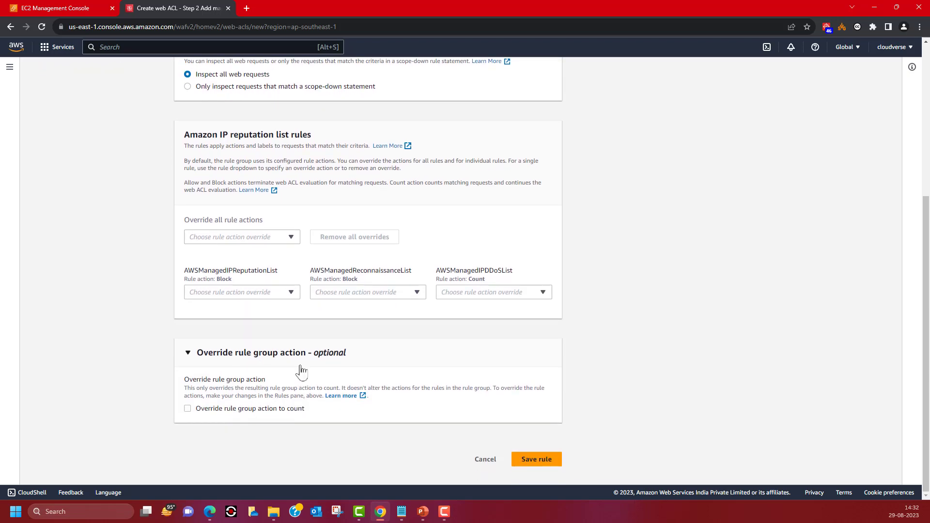
pyautogui.click(189, 411)
pyautogui.scroll(3, 285, 278)
pyautogui.scroll(1, 283, 275)
pyautogui.scroll(-5, 277, 278)
pyautogui.click(481, 461)
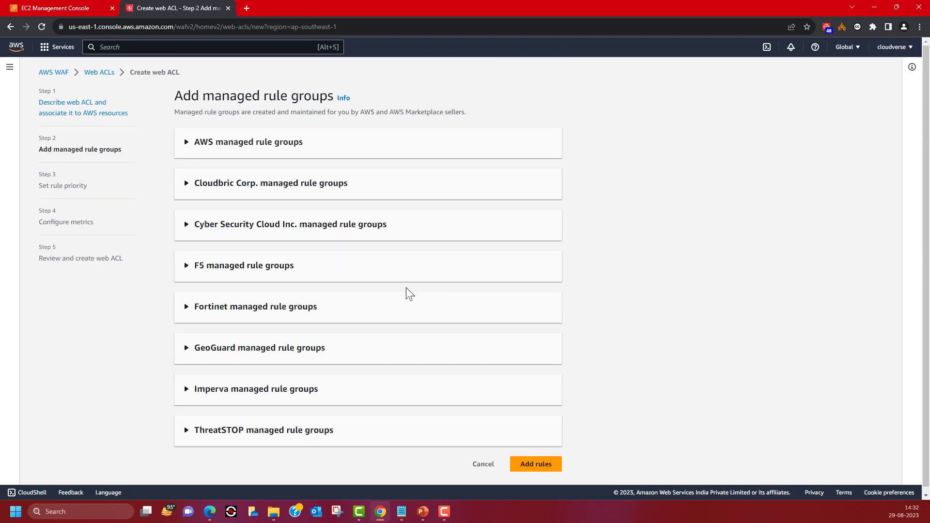
pyautogui.click(480, 466)
# Step: Start adding a custom rule with the rule builder, viewing the JSON editor and returning to the visual editor
pyautogui.click(304, 190)
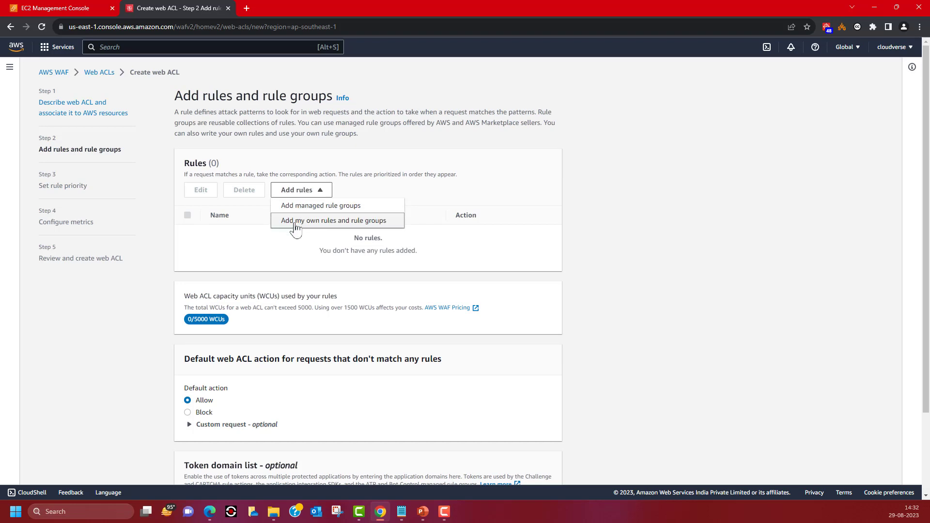
pyautogui.click(317, 224)
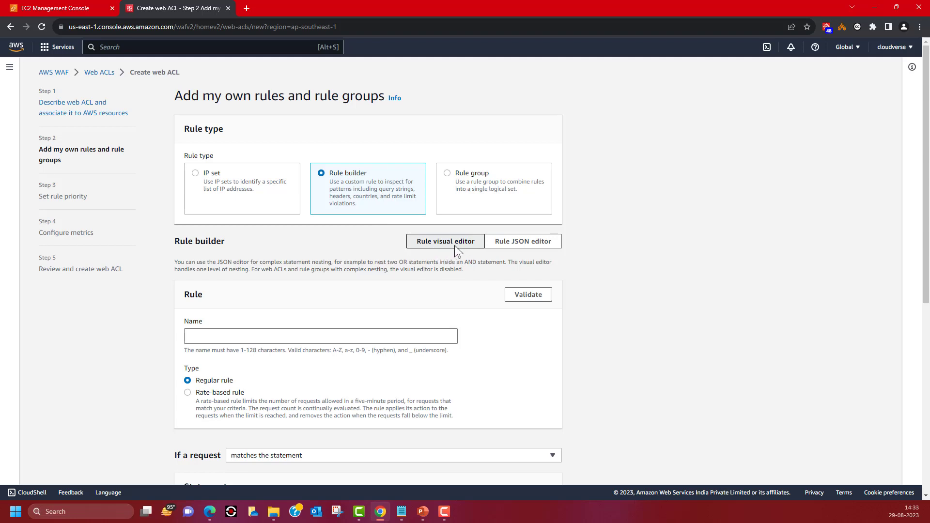
pyautogui.click(533, 251)
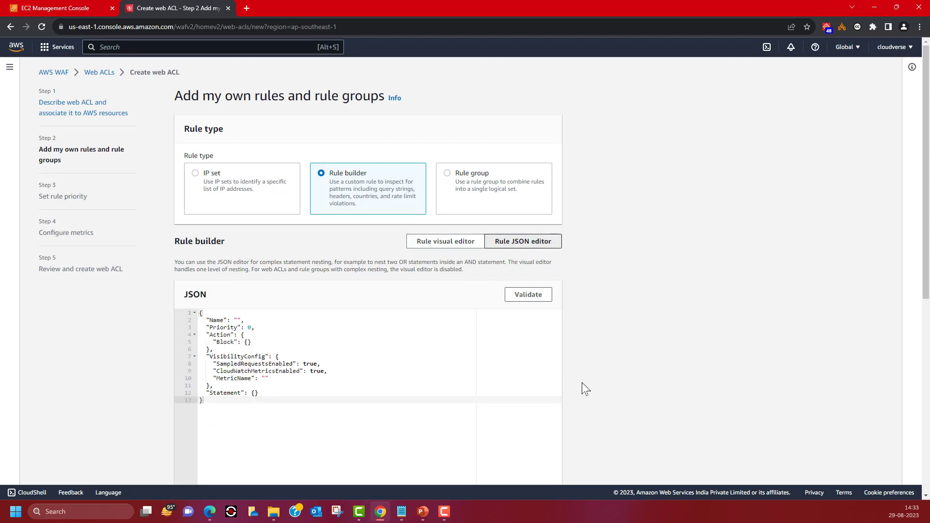
pyautogui.click(448, 248)
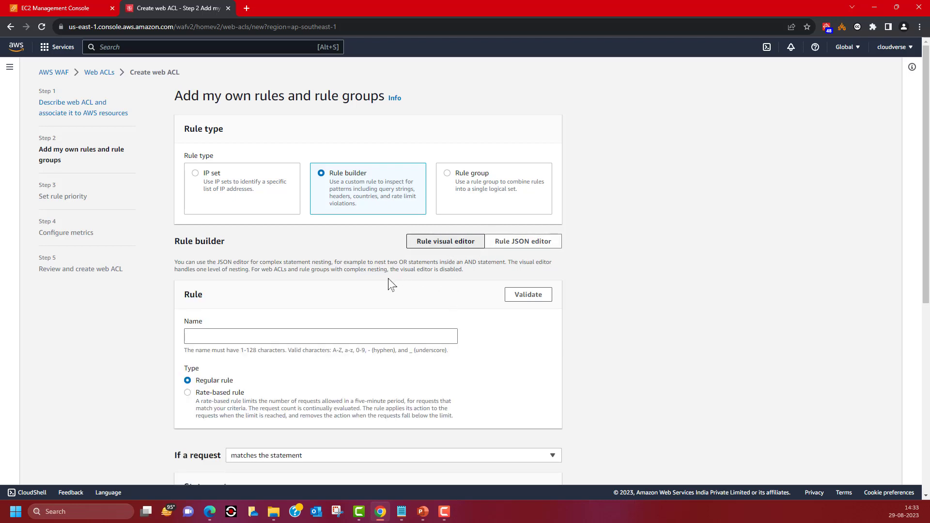
# Step: Name the custom rule RuletoCount
pyautogui.click(268, 334)
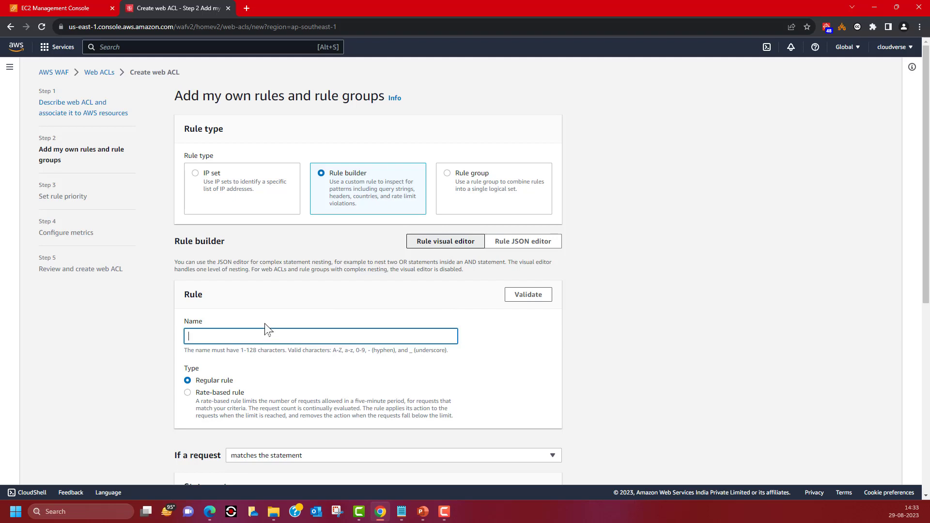
pyautogui.write('Rule')
pyautogui.write('to')
pyautogui.write('C')
pyautogui.write('ust')
pyautogui.press('BackSpace')
pyautogui.press('BackSpace')
pyautogui.write('ount')
# Step: Make the rule apply if a request matches the statement, with URI path as the inspected component
pyautogui.scroll(-2, 225, 398)
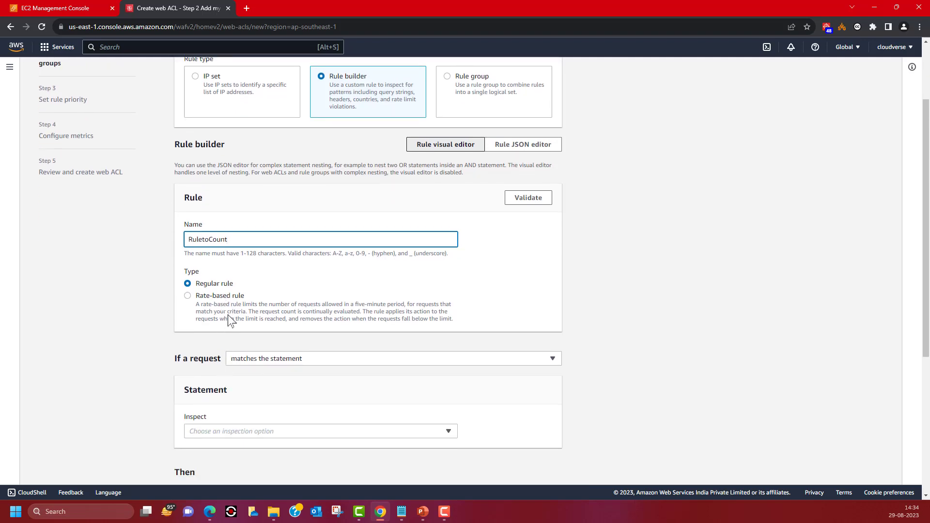
pyautogui.scroll(-3, 226, 318)
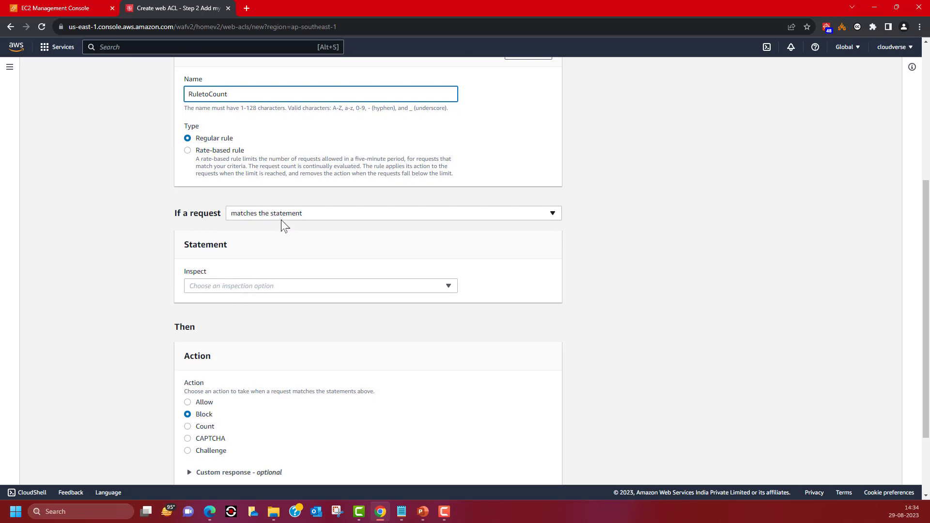
pyautogui.click(283, 218)
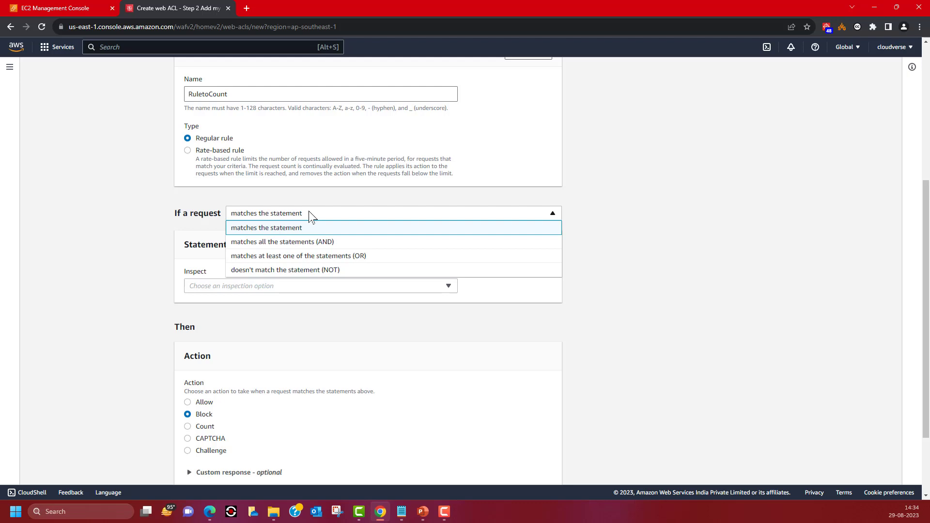
pyautogui.click(240, 229)
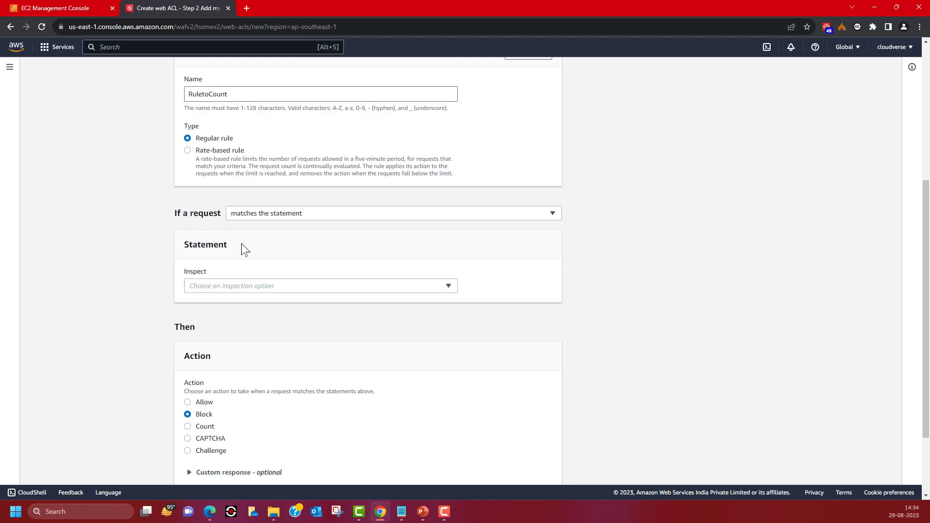
pyautogui.click(244, 286)
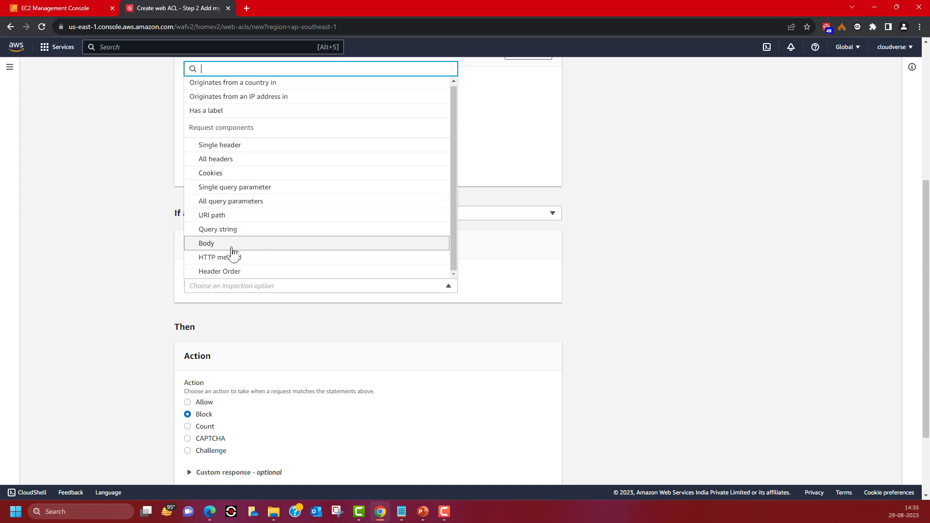
pyautogui.click(223, 216)
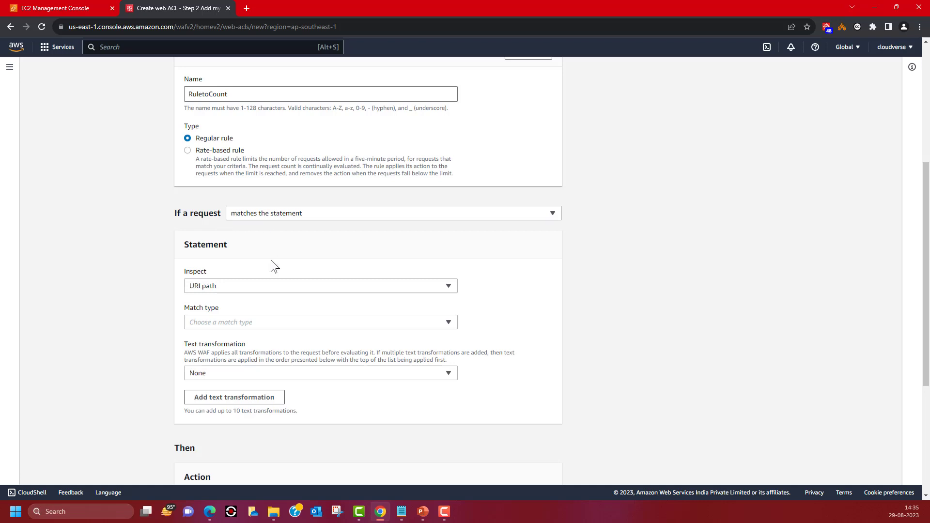
# Step: Set the statement's match type to Contains string with "cart" as the string to match
pyautogui.click(241, 323)
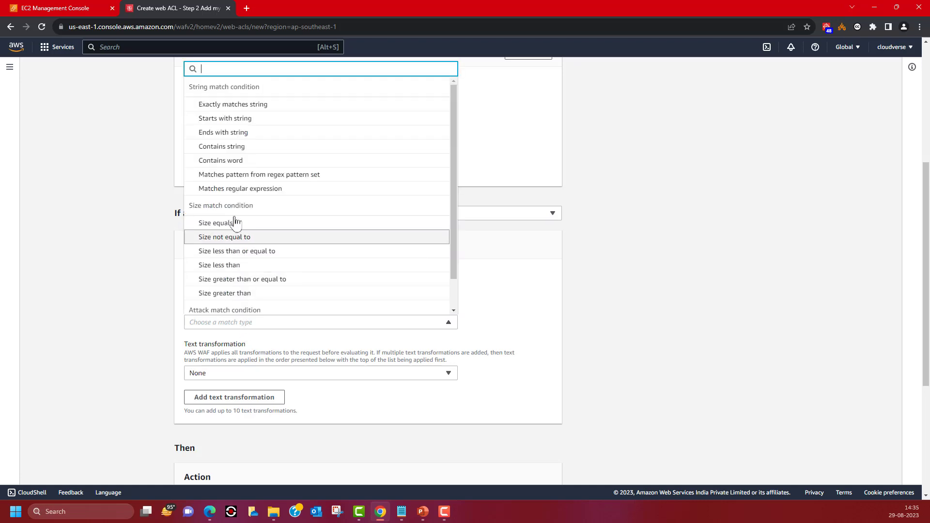
pyautogui.click(219, 148)
pyautogui.click(231, 357)
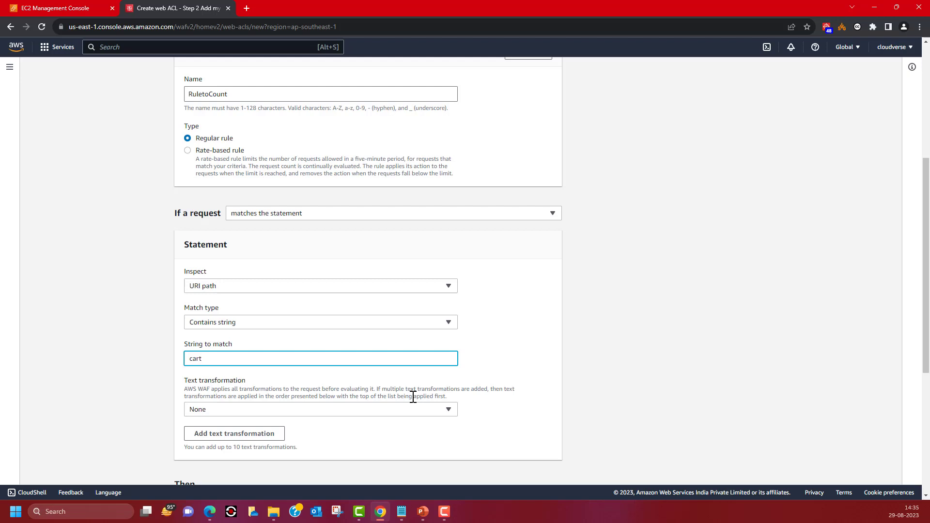
pyautogui.scroll(-5, 412, 398)
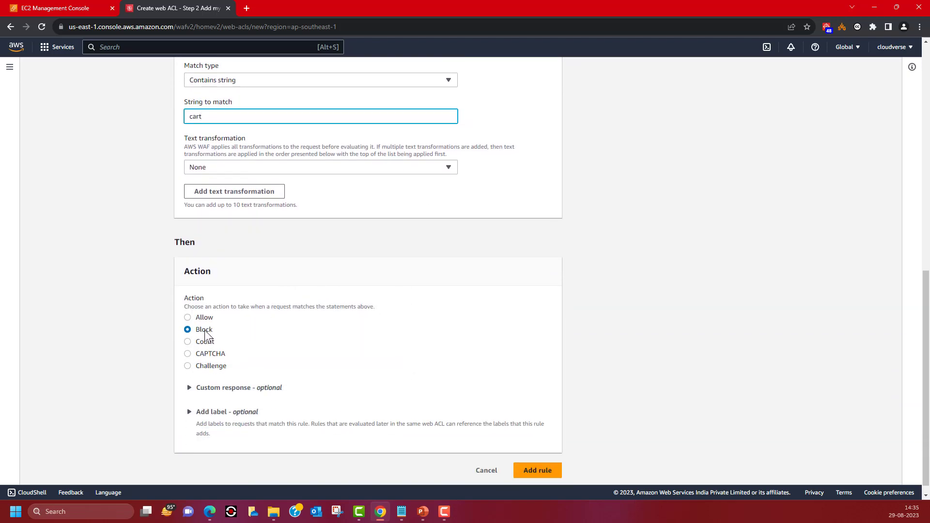
# Step: Set the rule's action to Count and add the rule to the web ACL
pyautogui.scroll(3, 226, 256)
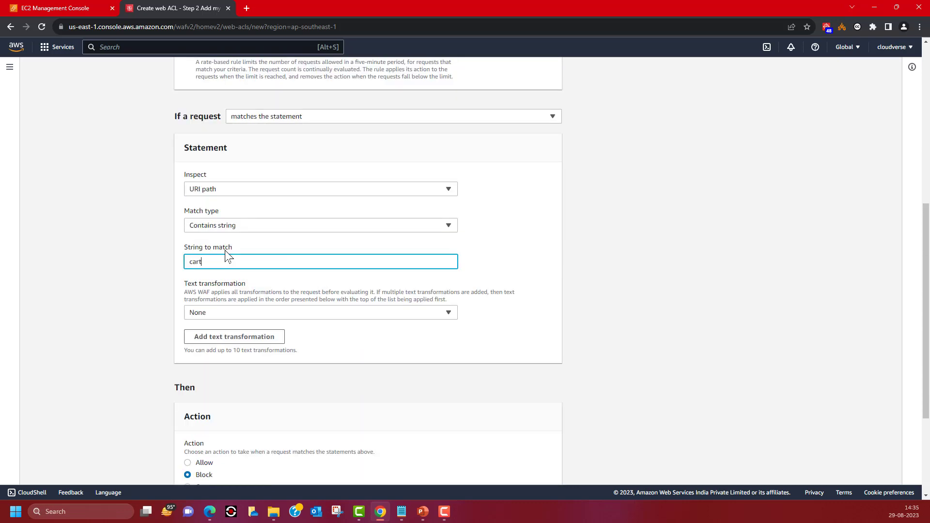
pyautogui.scroll(-3, 226, 252)
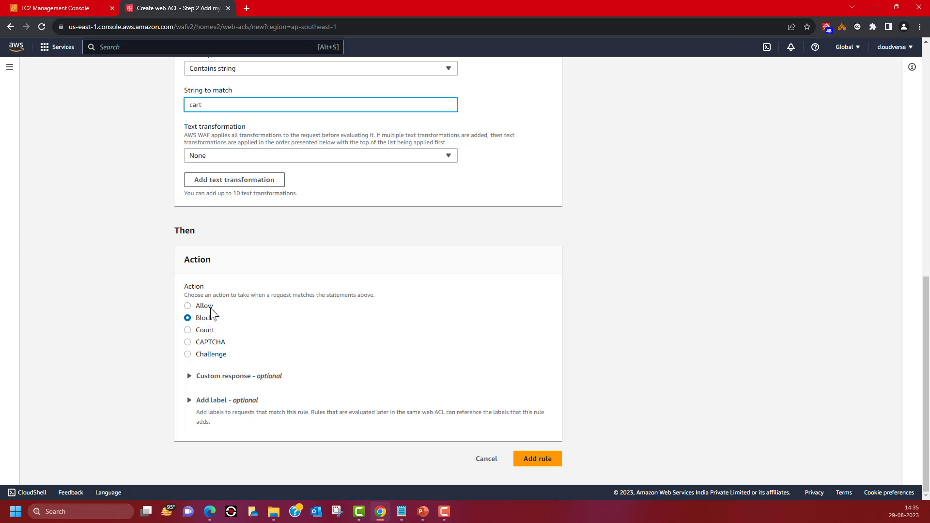
pyautogui.click(188, 331)
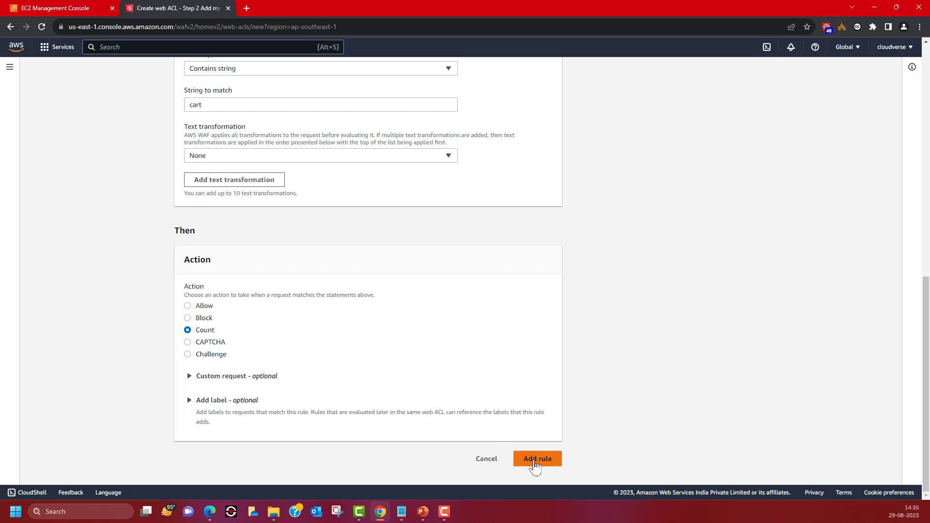
pyautogui.click(535, 460)
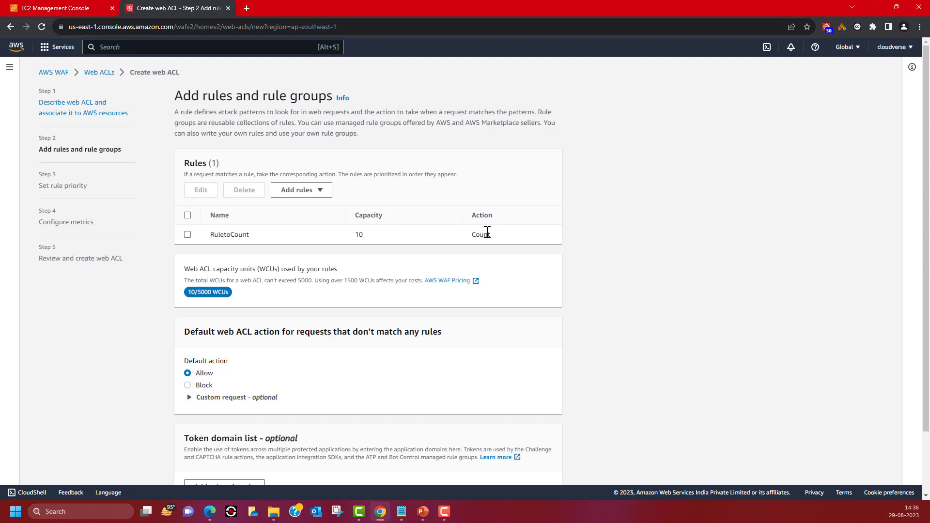
# Step: Set the default web ACL action to Block and enable a custom response with response code 404
pyautogui.scroll(-2, 349, 289)
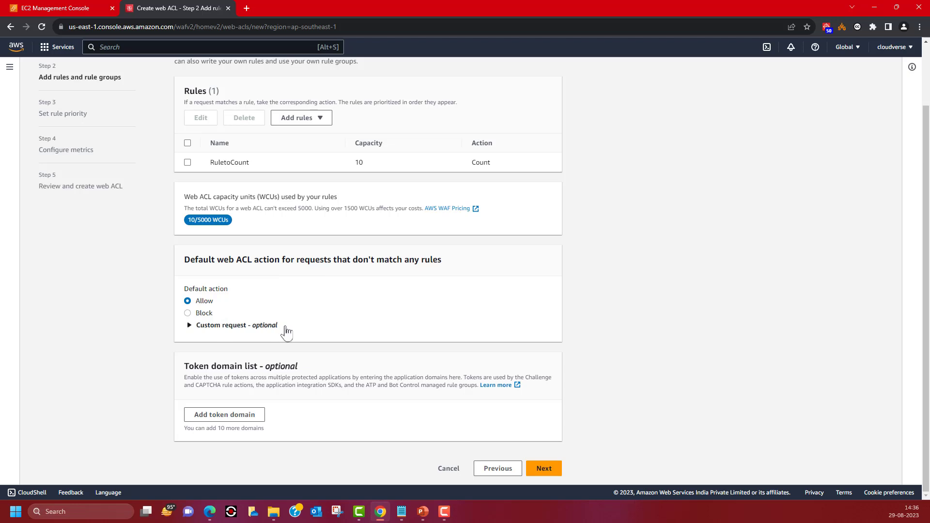
pyautogui.click(201, 314)
pyautogui.click(190, 326)
pyautogui.scroll(-1, 274, 312)
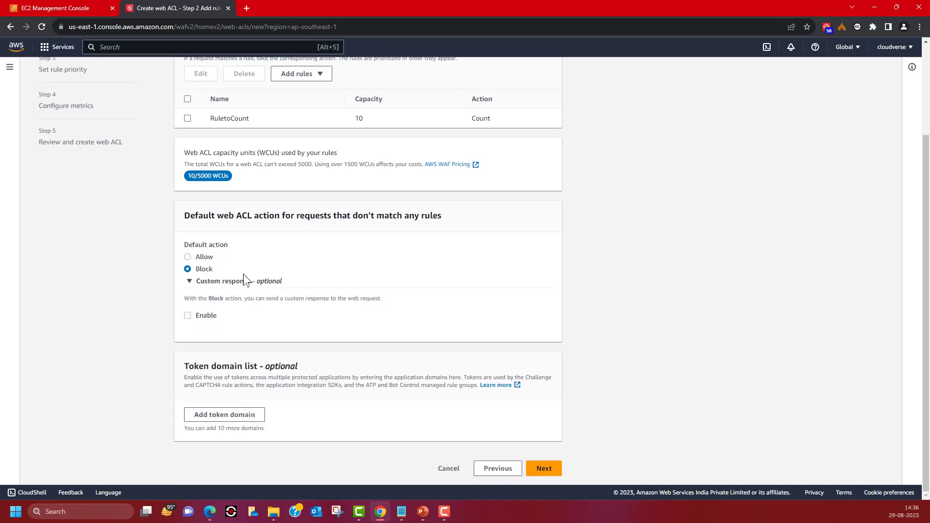
pyautogui.click(188, 315)
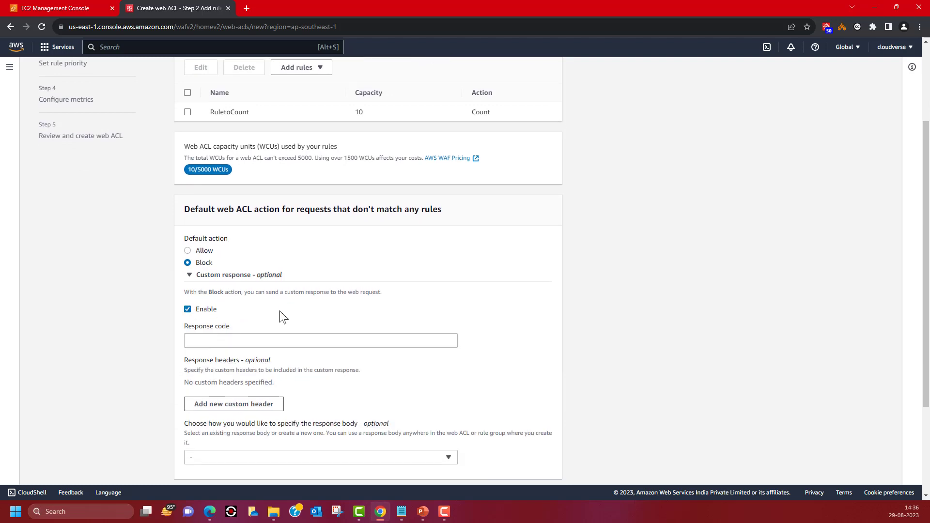
pyautogui.scroll(-2, 279, 316)
pyautogui.click(240, 250)
pyautogui.write('404')
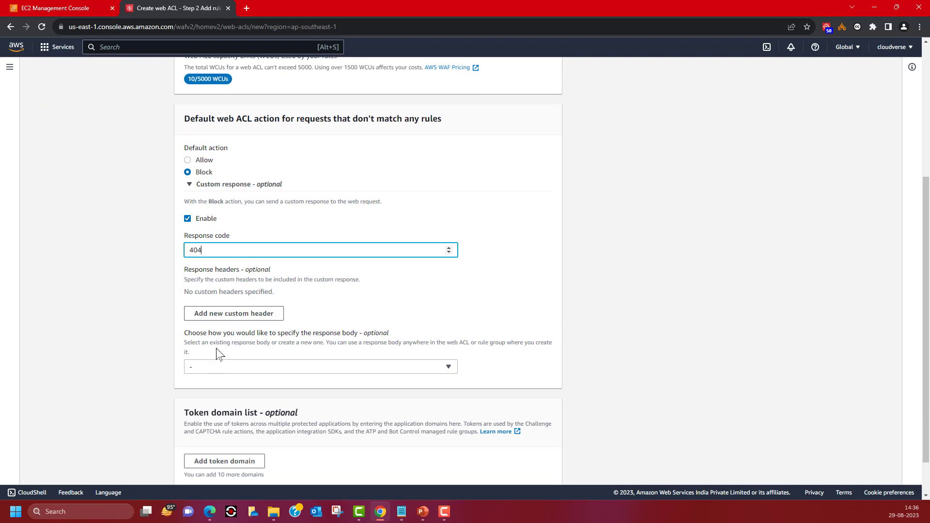
# Step: Create the plain-text custom response body response01 reading "THis is the message from my WAF, please stop this"
pyautogui.scroll(-2, 344, 340)
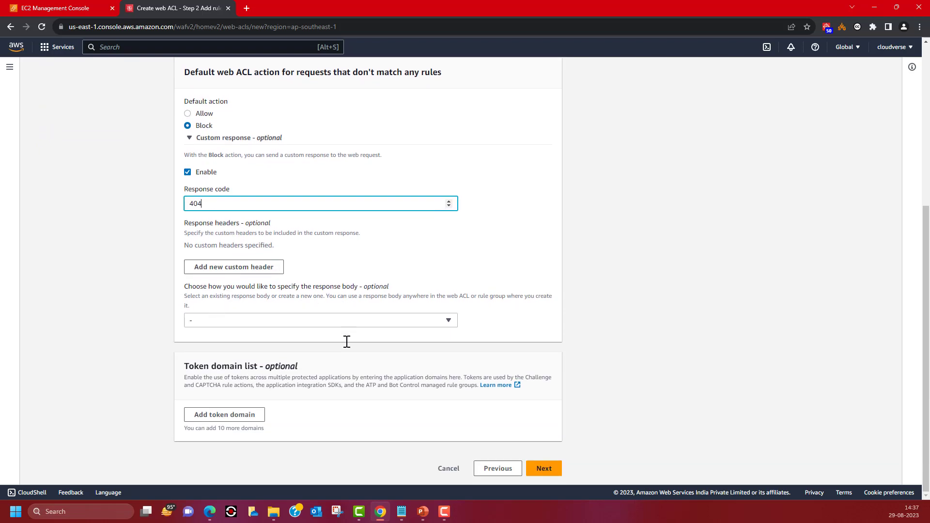
pyautogui.click(301, 324)
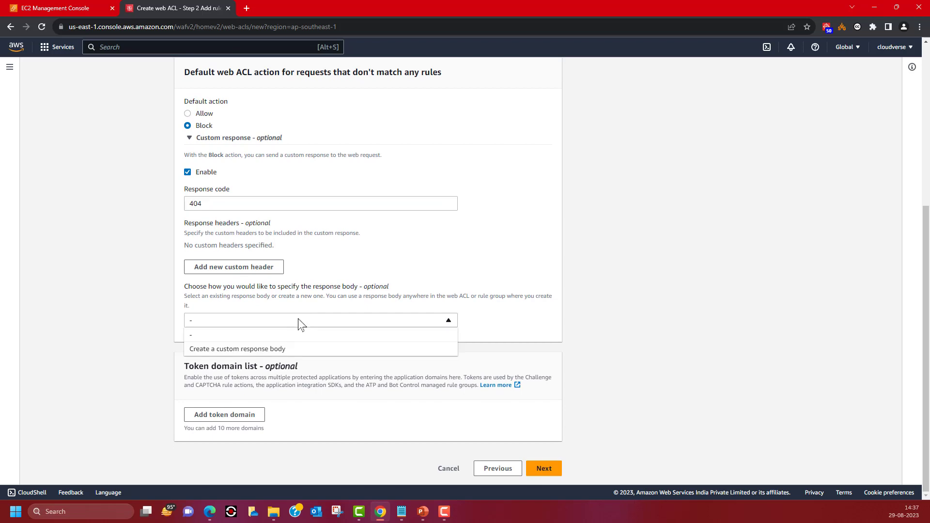
pyautogui.click(239, 350)
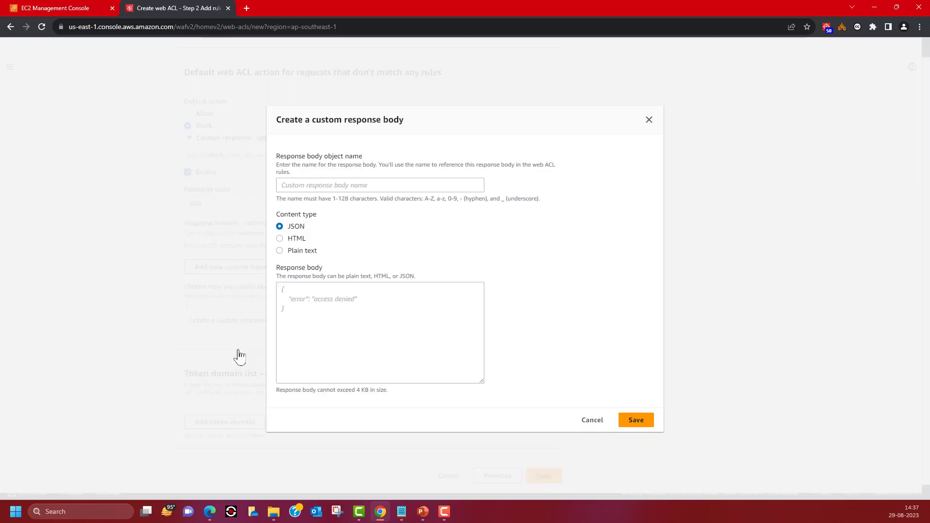
pyautogui.click(302, 251)
pyautogui.click(312, 291)
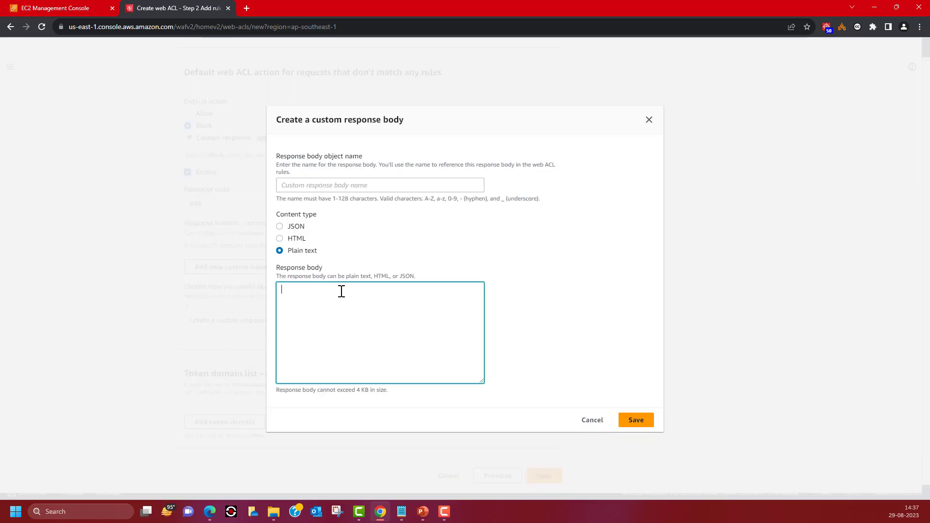
pyautogui.write('THis is the message from my WA')
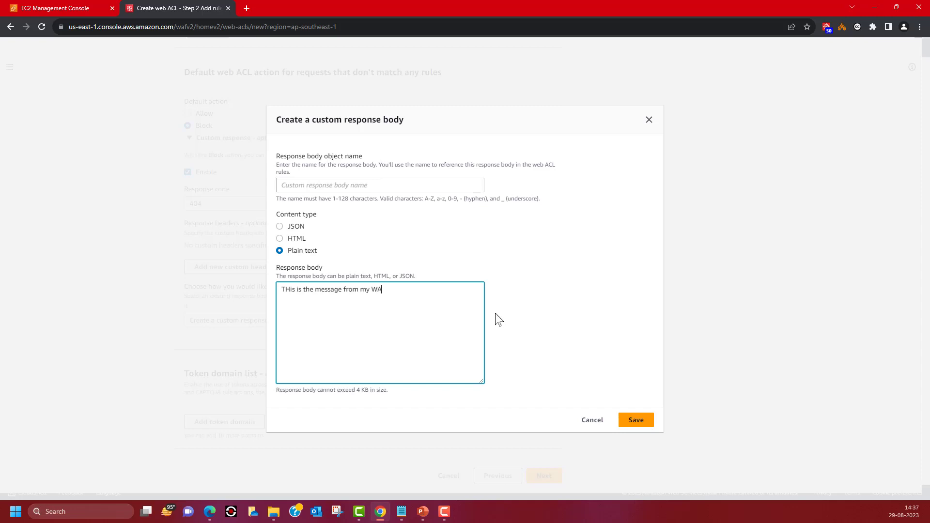
pyautogui.write('F, please stop this')
pyautogui.click(637, 420)
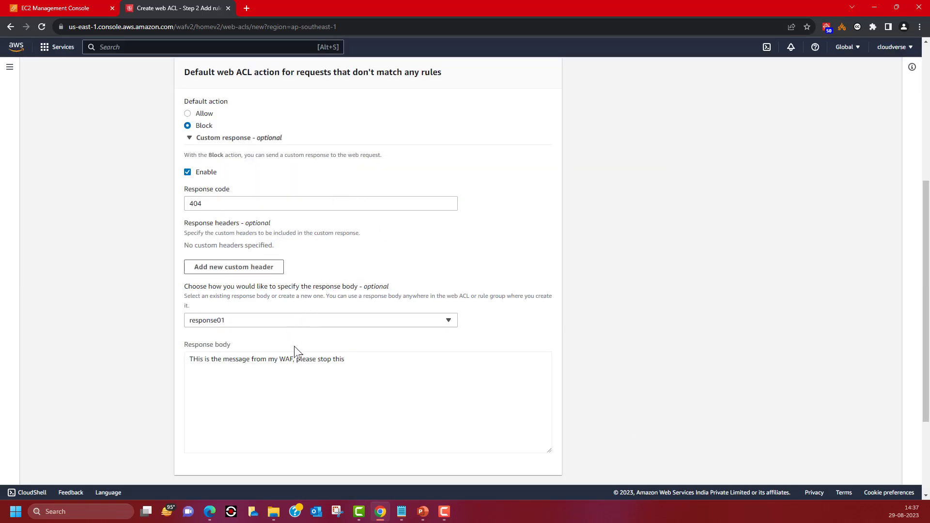
# Step: Accept the rule priority and default metrics settings, review the configuration and create the web ACL
pyautogui.scroll(-3, 297, 349)
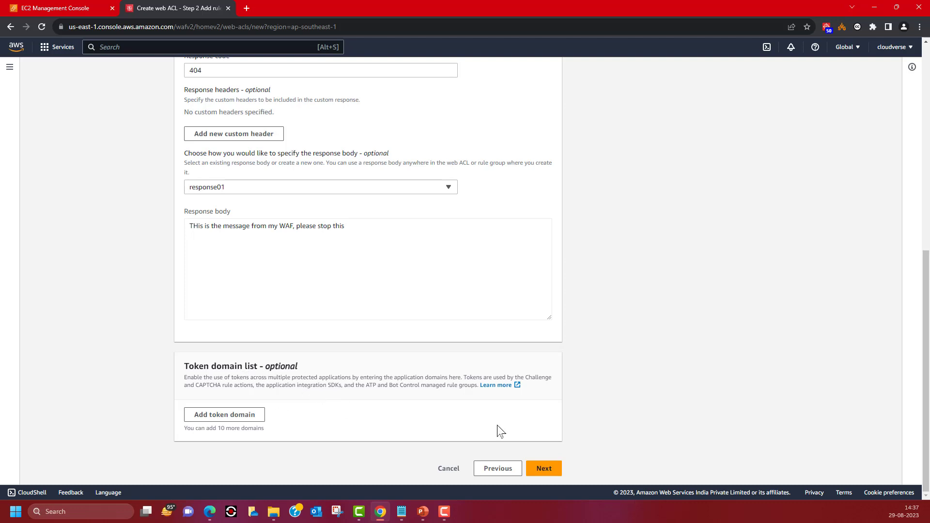
pyautogui.click(535, 470)
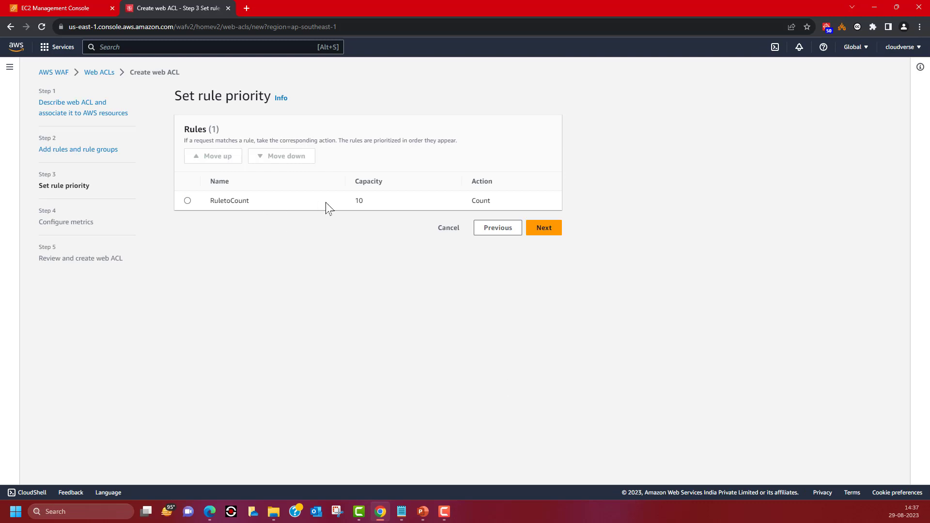
pyautogui.click(551, 231)
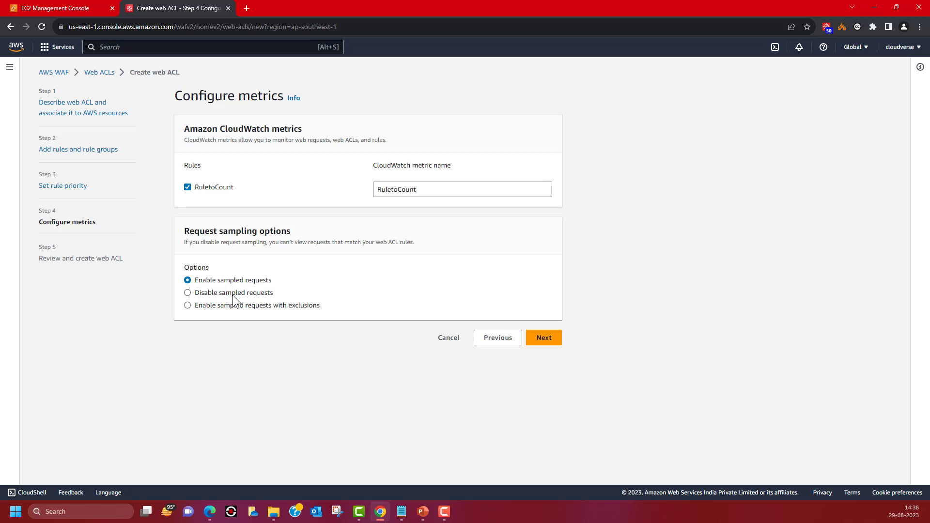
pyautogui.click(543, 339)
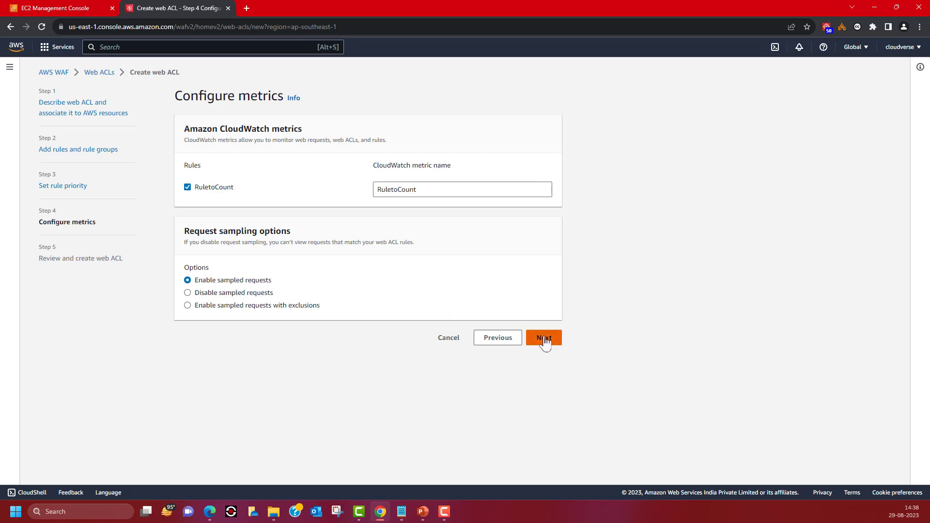
pyautogui.scroll(-3, 369, 235)
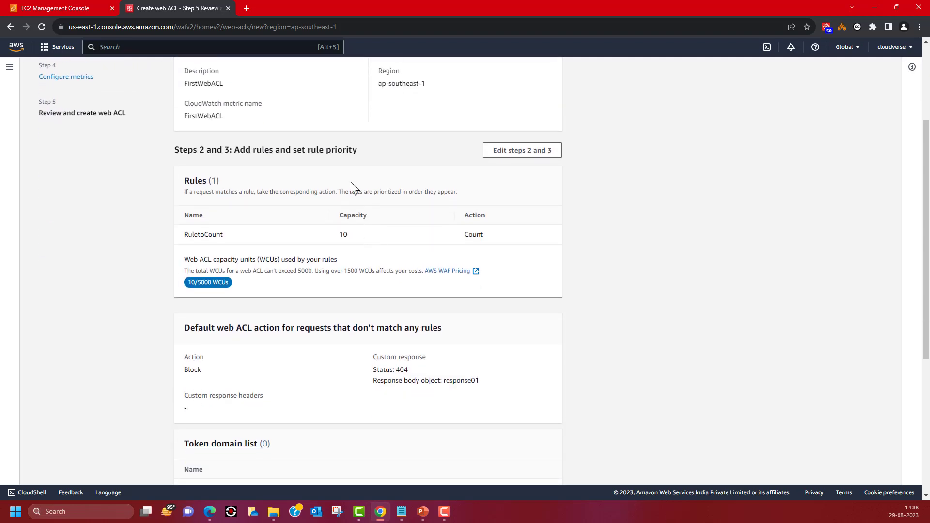
pyautogui.scroll(-5, 342, 150)
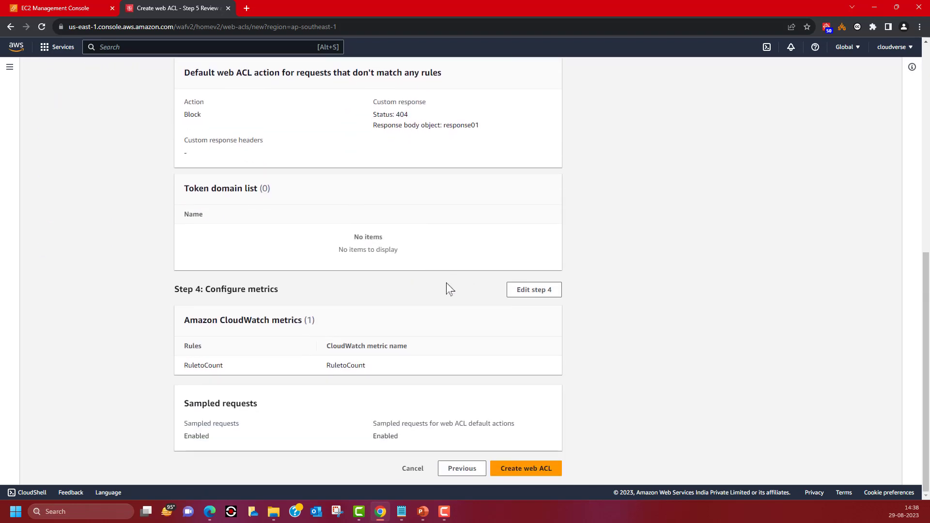
pyautogui.click(550, 470)
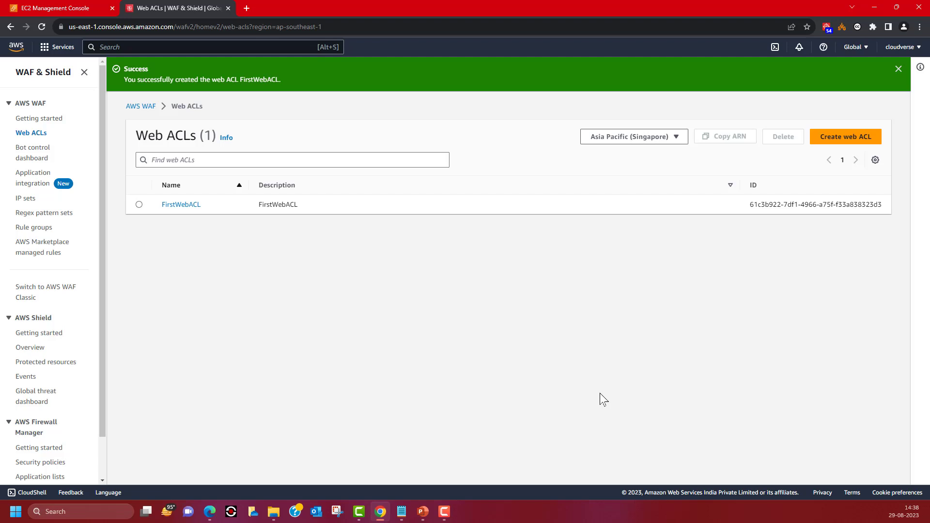
# Step: Associate the Application Load Balancer WAF-ALb01 with the web ACL FirstWebACL
pyautogui.click(183, 205)
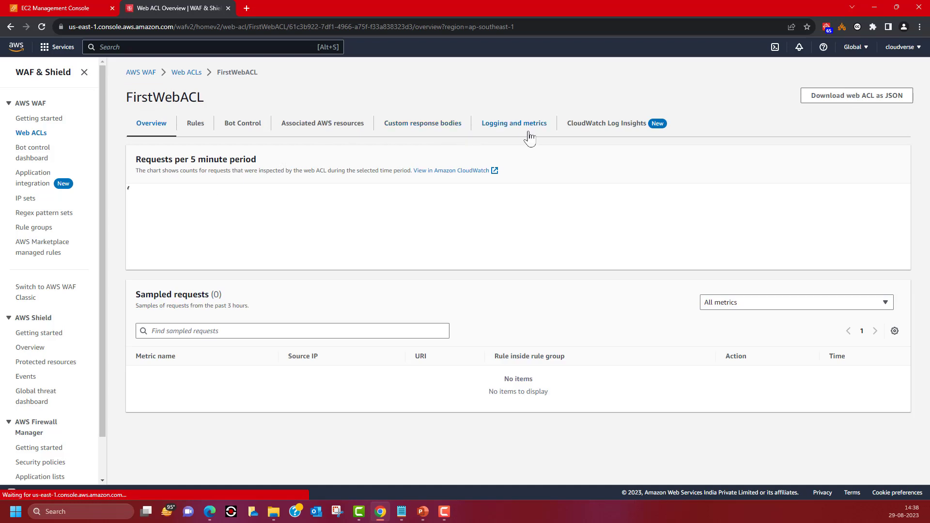
pyautogui.click(329, 127)
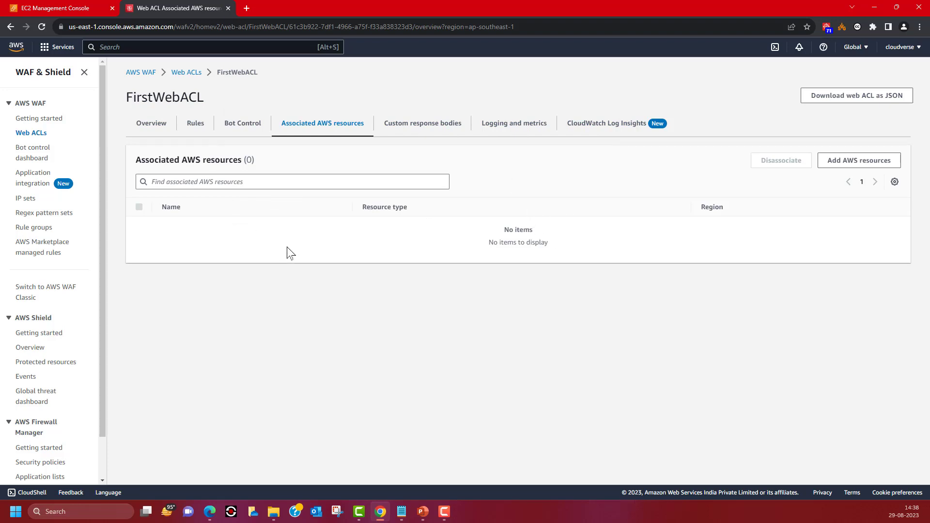
pyautogui.click(832, 165)
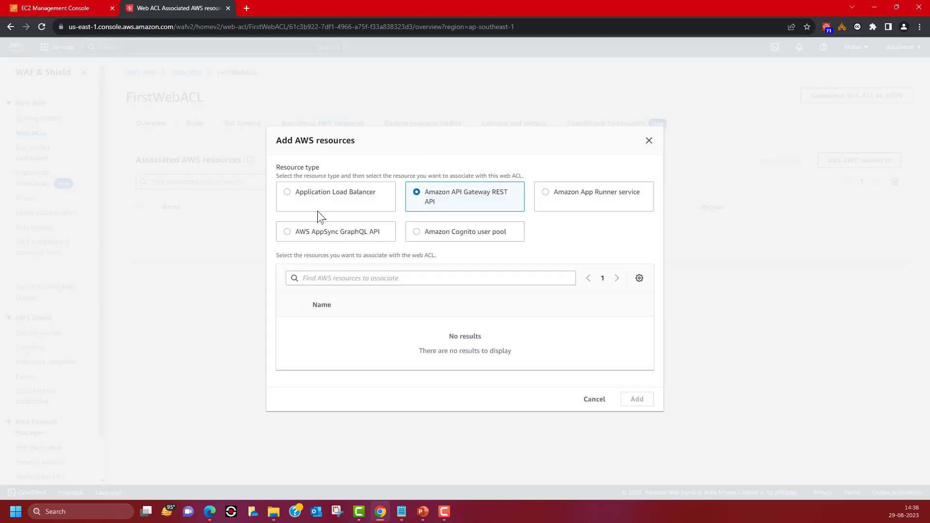
pyautogui.click(287, 193)
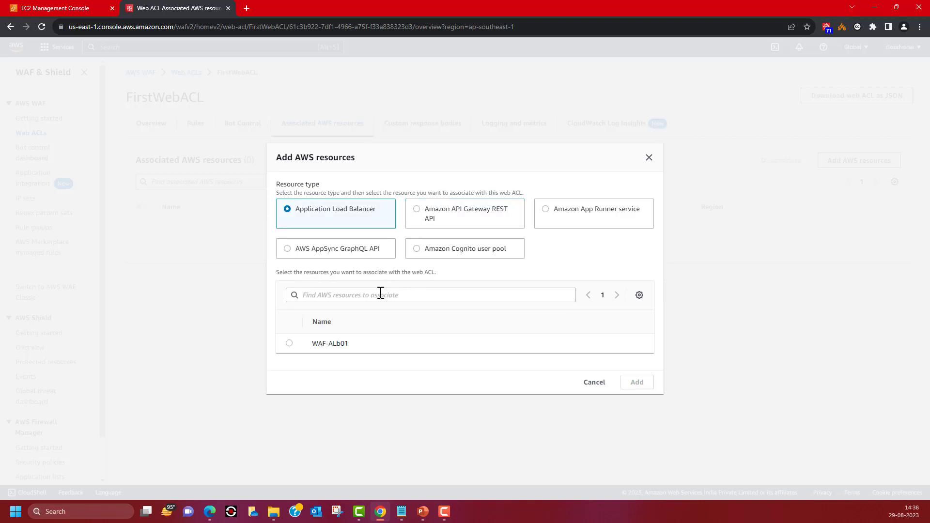
pyautogui.click(289, 344)
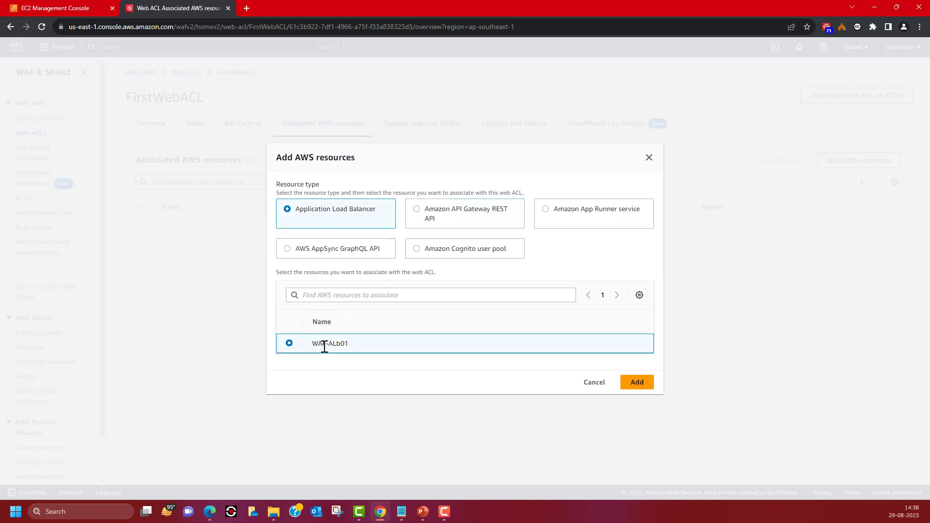
pyautogui.click(639, 382)
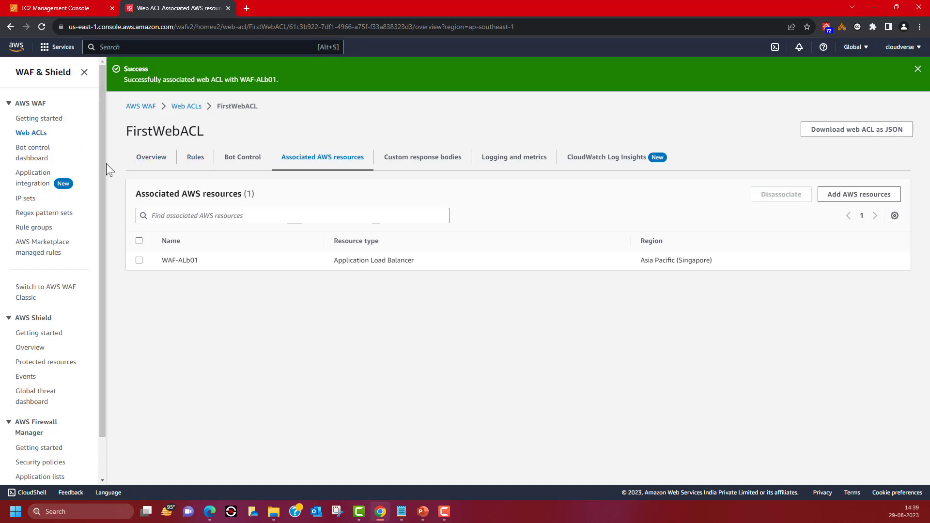
# Step: Start creating a new IP set named myownip2 from the WAF IP sets page
pyautogui.moveTo(102, 165); pyautogui.dragTo(95, 183)
pyautogui.click(26, 181)
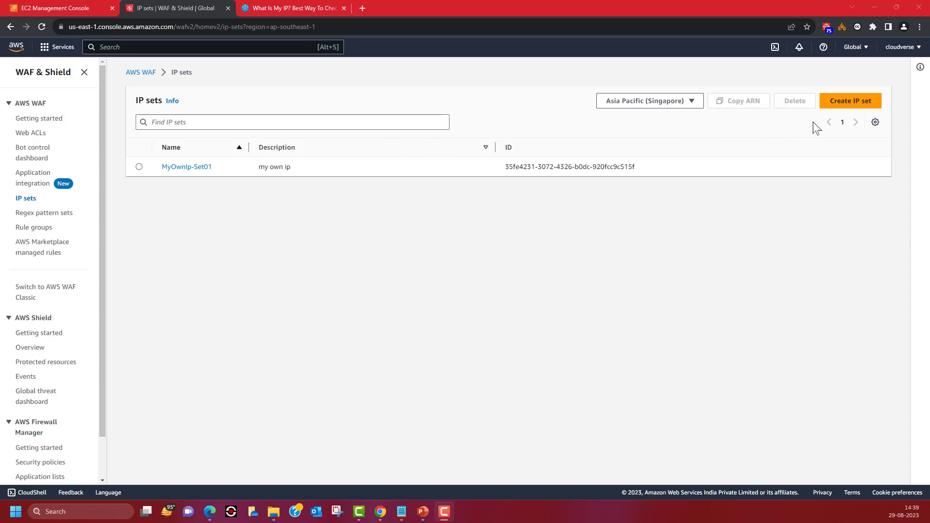
pyautogui.click(844, 100)
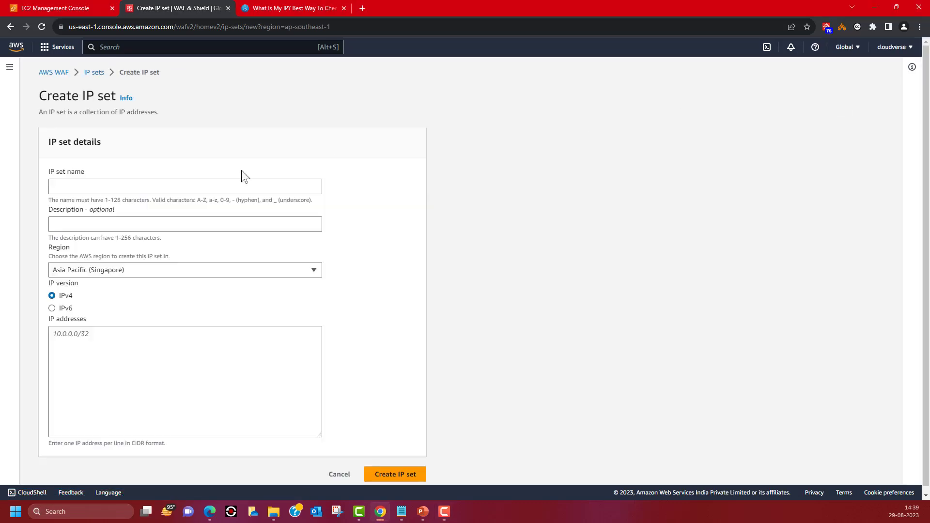
pyautogui.click(88, 186)
pyautogui.write('myownip2')
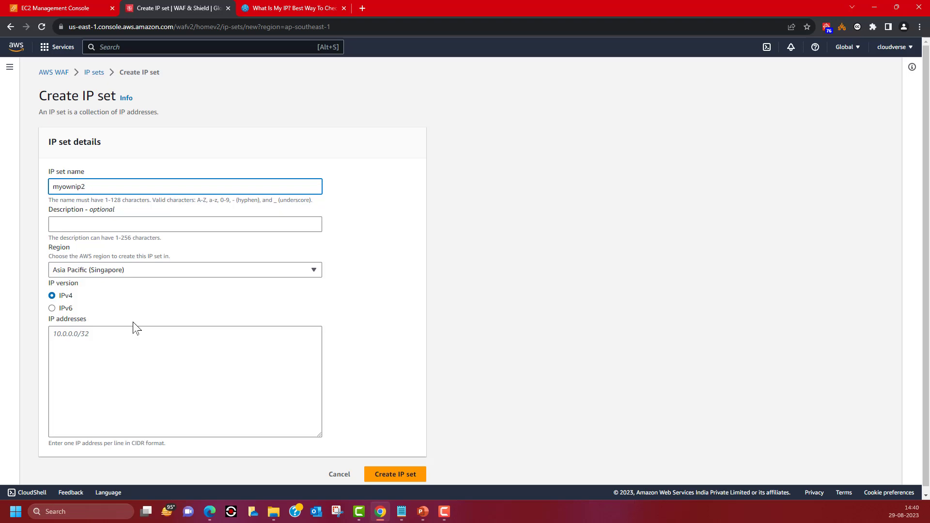
pyautogui.click(80, 225)
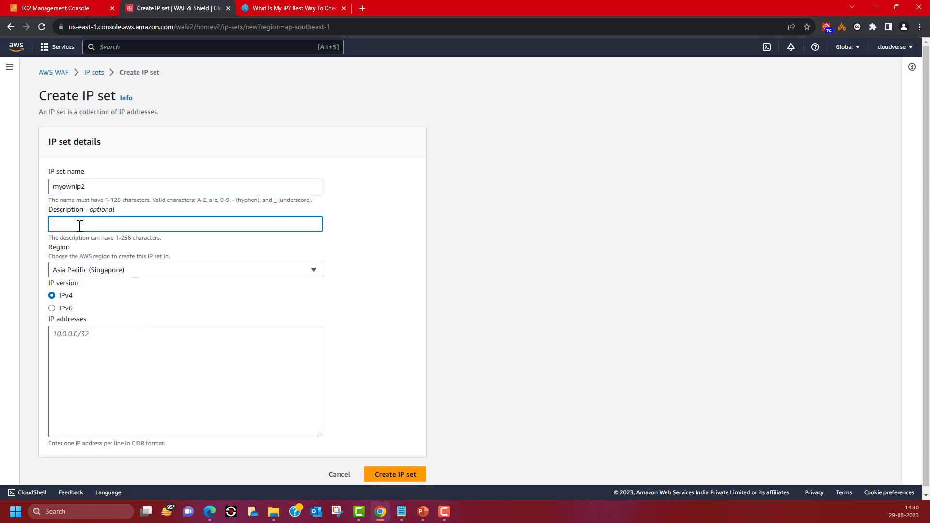
pyautogui.write('my')
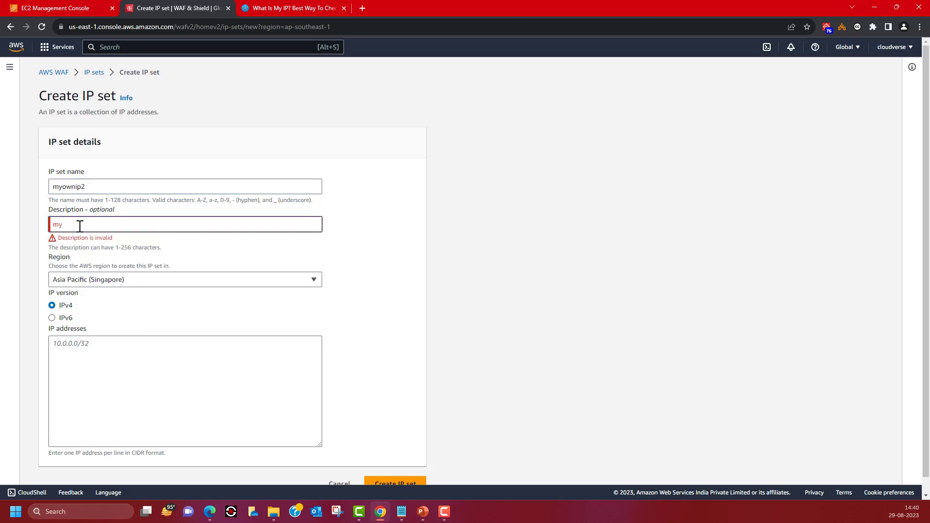
pyautogui.write(' ip')
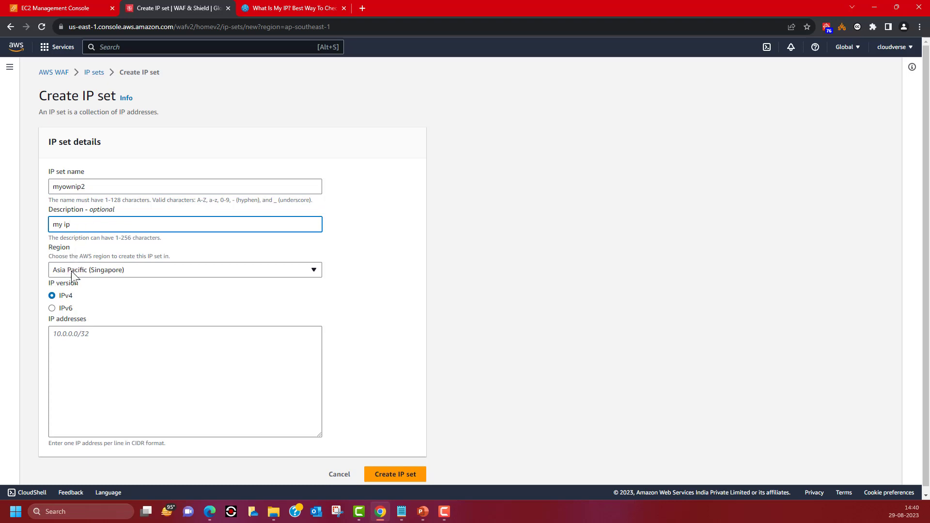
pyautogui.click(85, 335)
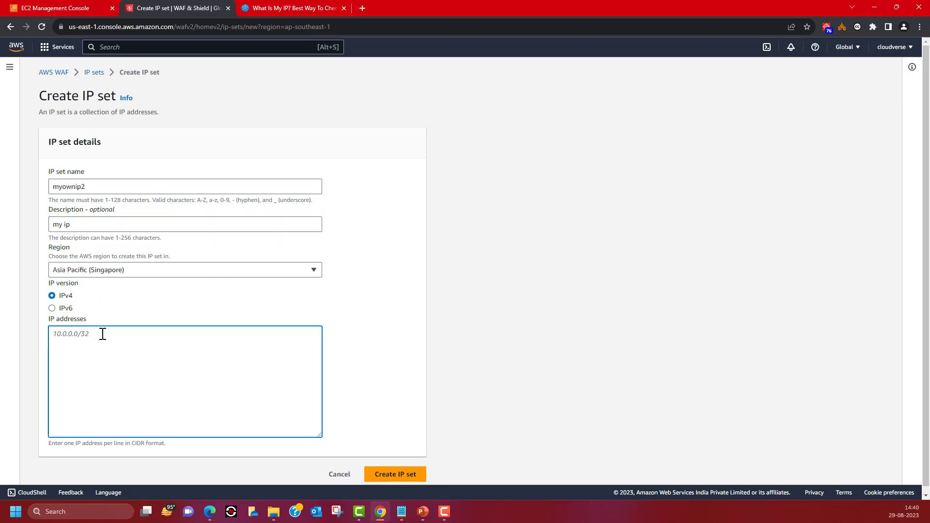
pyautogui.write('49.36.137.60')
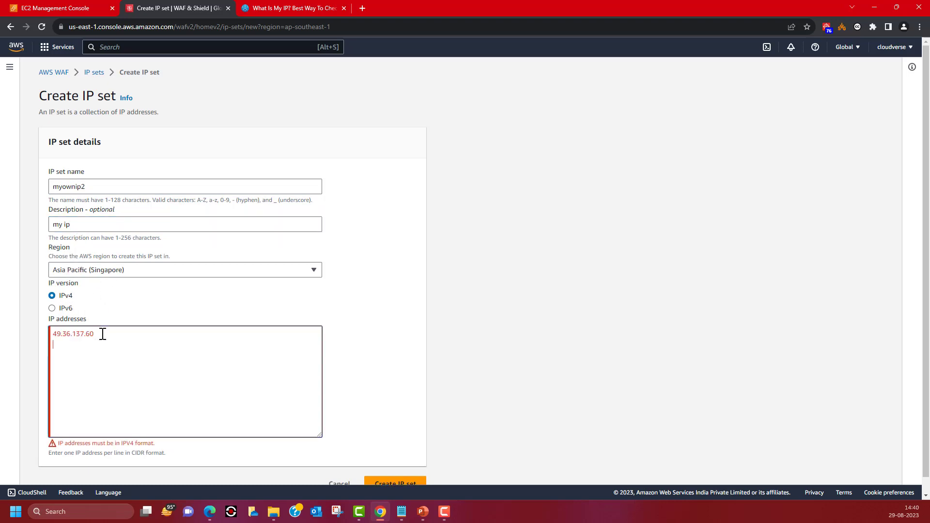
pyautogui.write('/32')
pyautogui.click(404, 468)
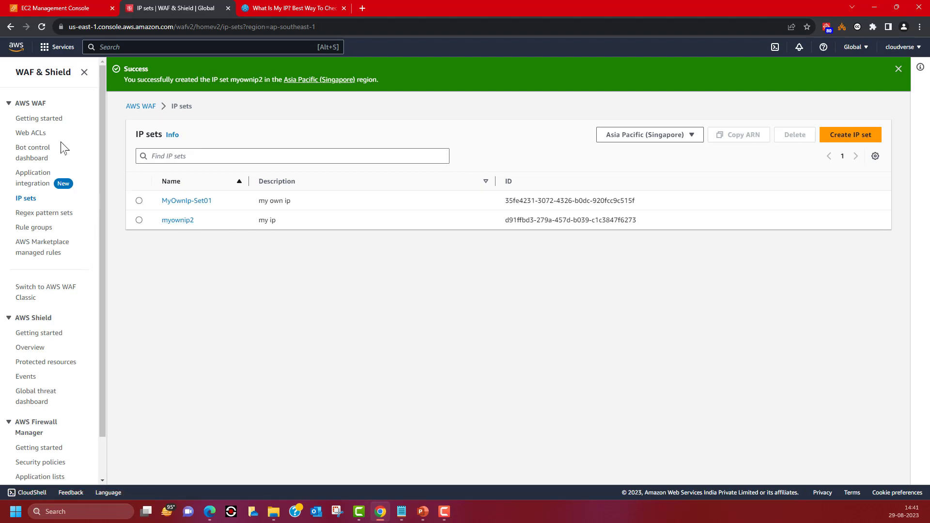
# Step: Open the web ACL FirstWebACL and review its request overview and its rules
pyautogui.click(25, 132)
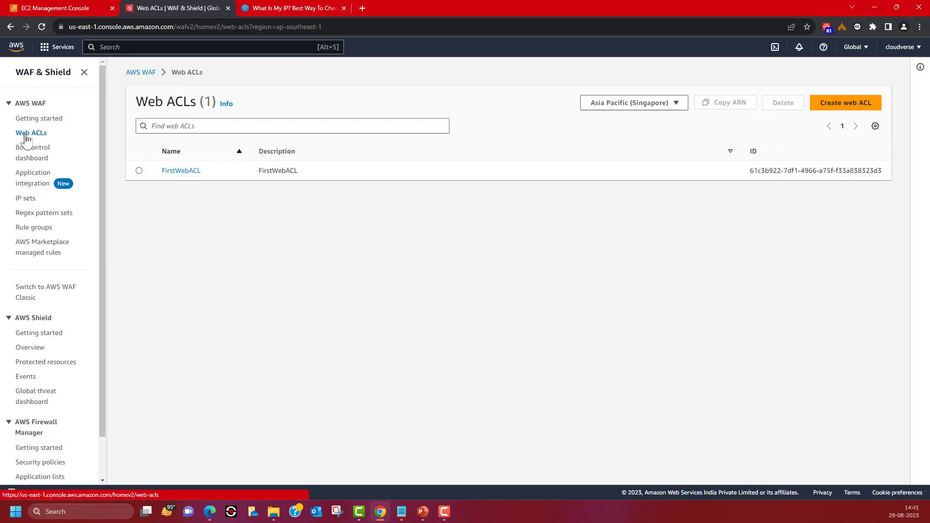
pyautogui.click(181, 172)
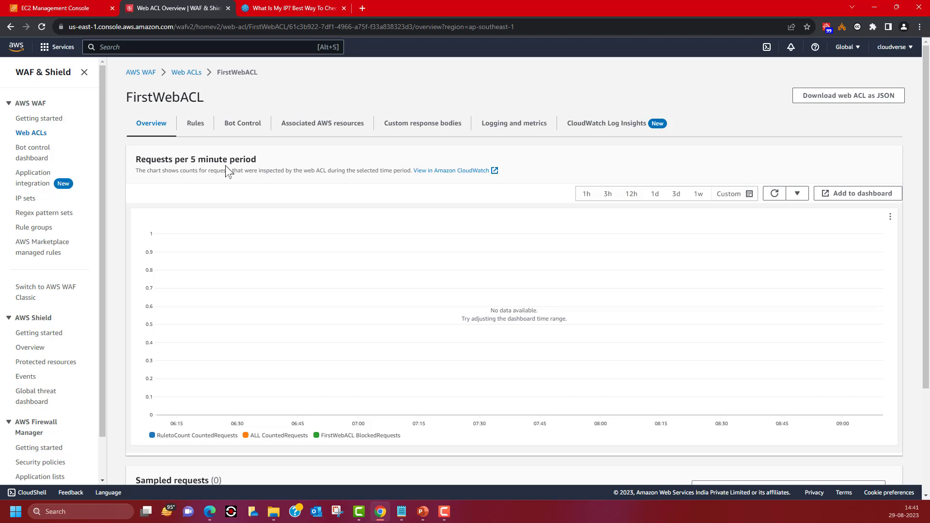
pyautogui.scroll(-1, 371, 322)
pyautogui.scroll(-3, 371, 321)
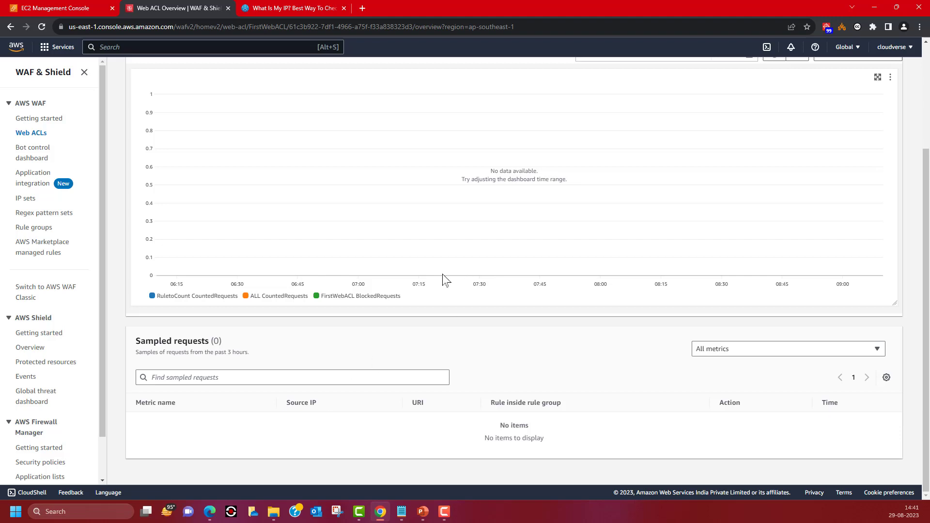
pyautogui.scroll(3, 443, 278)
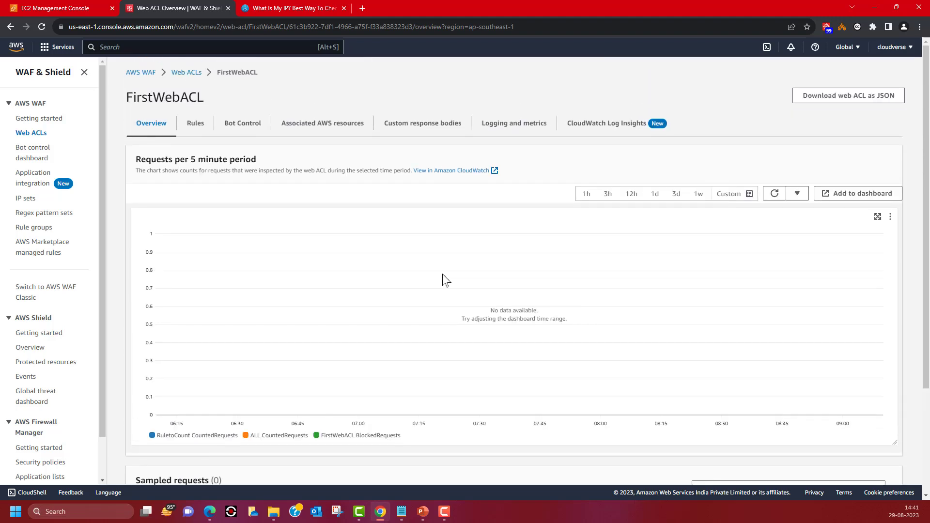
pyautogui.click(189, 127)
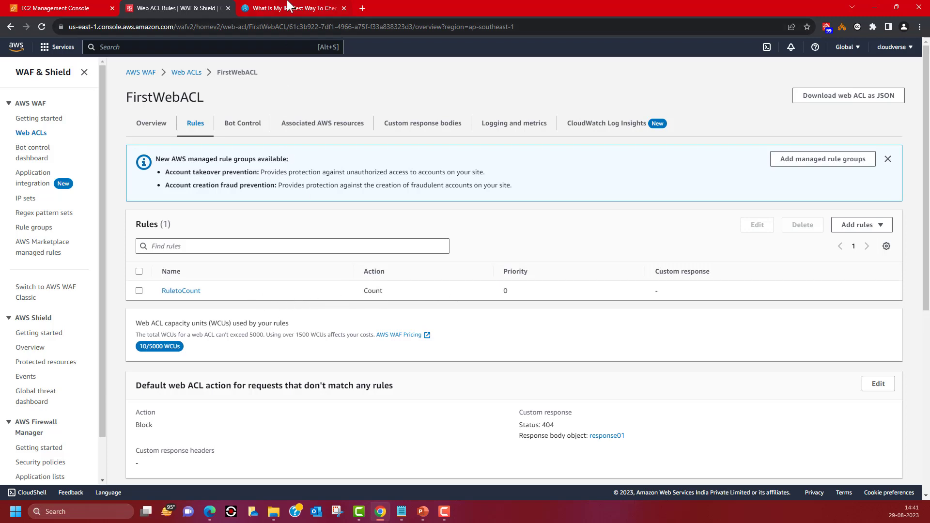
# Step: Copy the DNS name of load balancer WAF-ALb01 and open its /cart/ path in a new browser tab
pyautogui.click(341, 7)
pyautogui.click(73, 8)
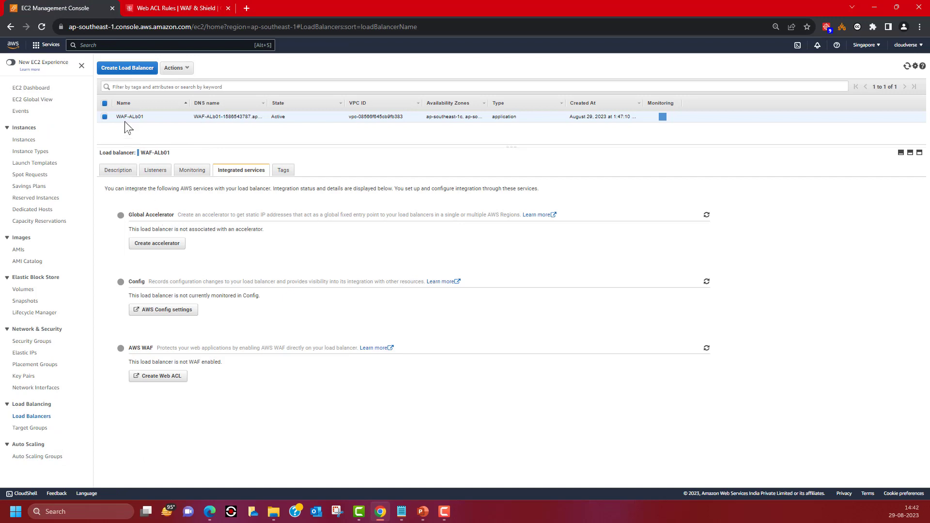
pyautogui.click(121, 170)
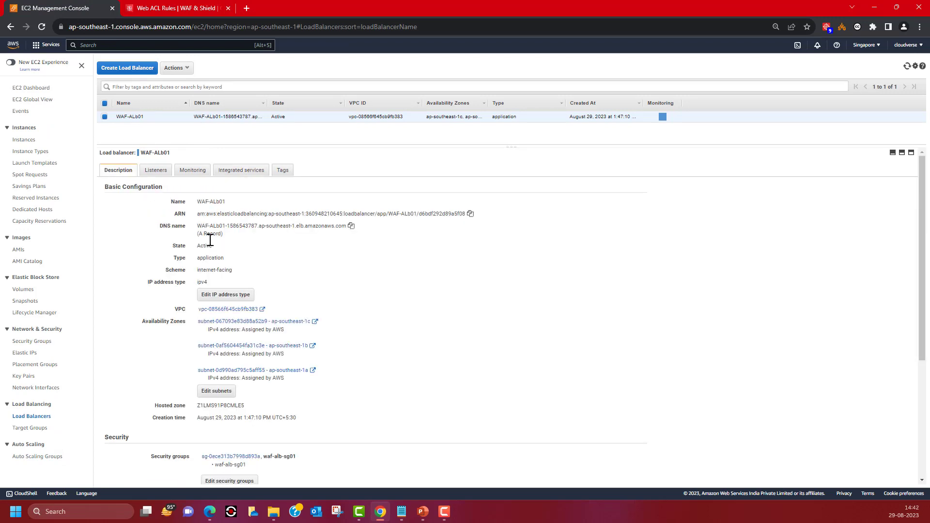
pyautogui.click(351, 225)
pyautogui.click(248, 8)
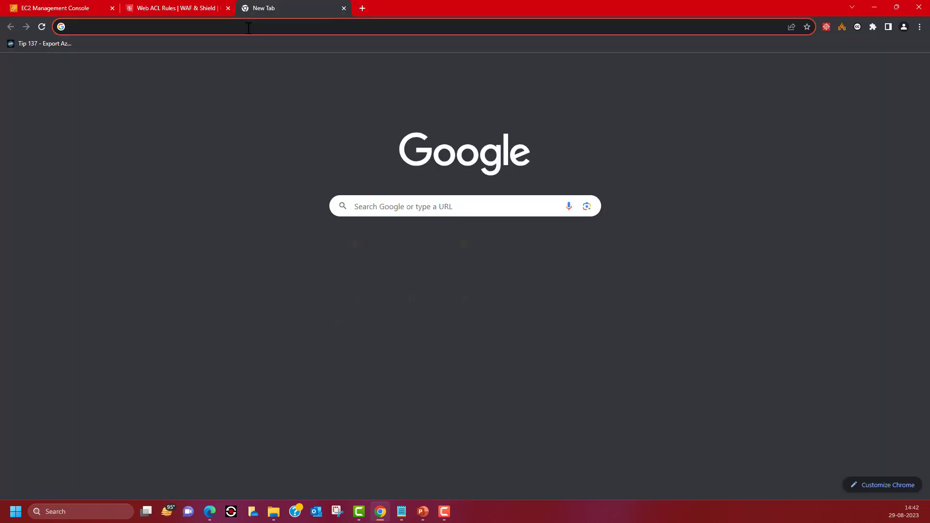
pyautogui.hotkey('ctrl', 'v')
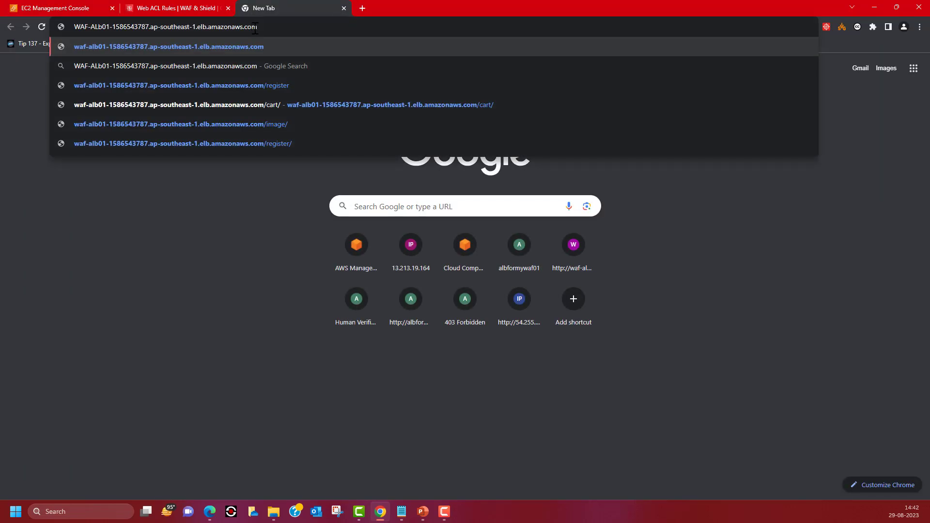
pyautogui.write('/cart')
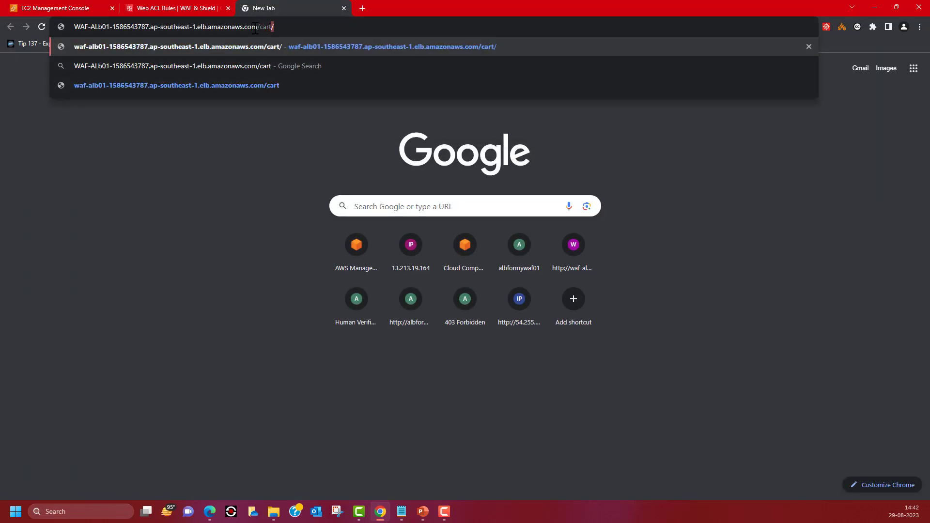
pyautogui.press('Return')
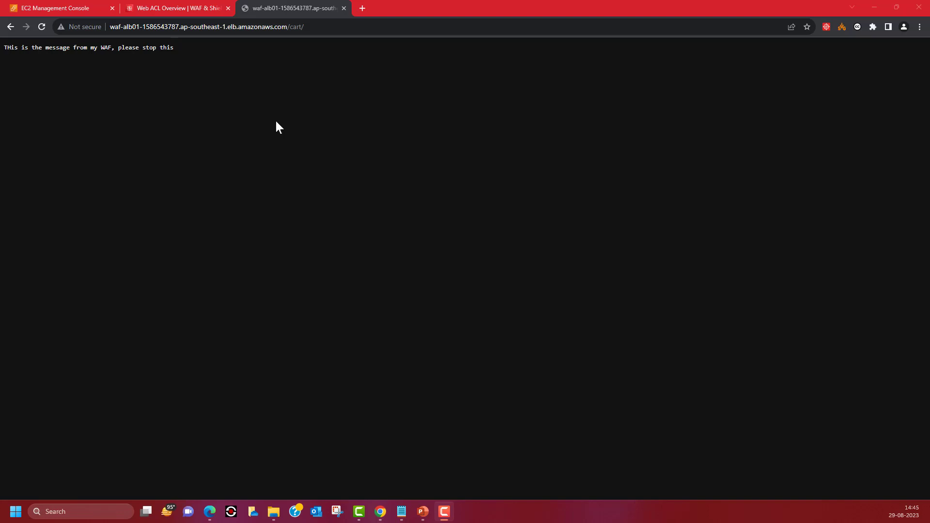
# Step: Examine FirstWebACL's request graph for counted and blocked requests, and its list of sampled requests
pyautogui.click(157, 8)
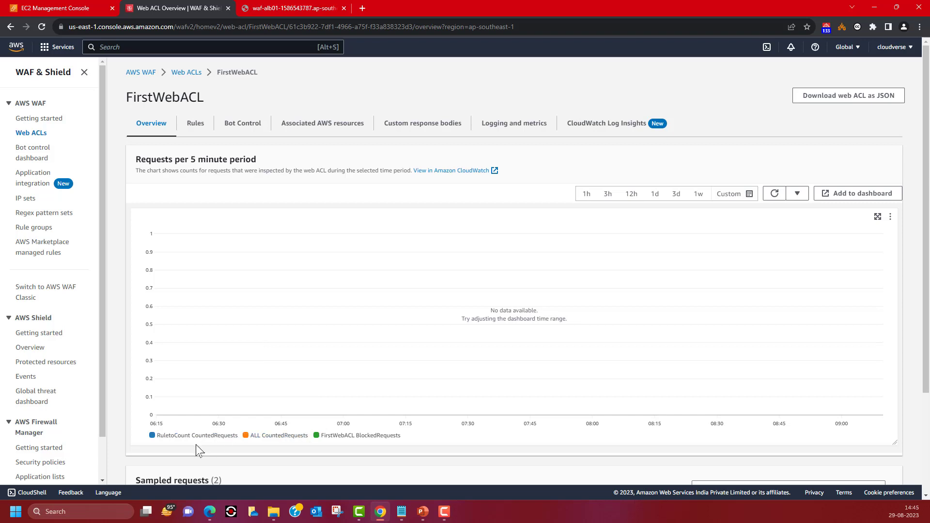
pyautogui.moveTo(206, 439)
pyautogui.moveTo(322, 441)
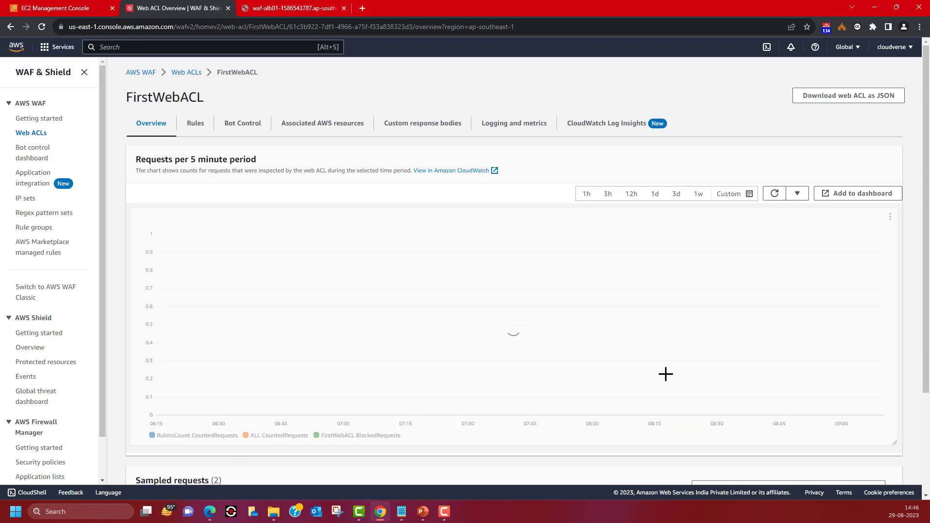
pyautogui.moveTo(656, 334)
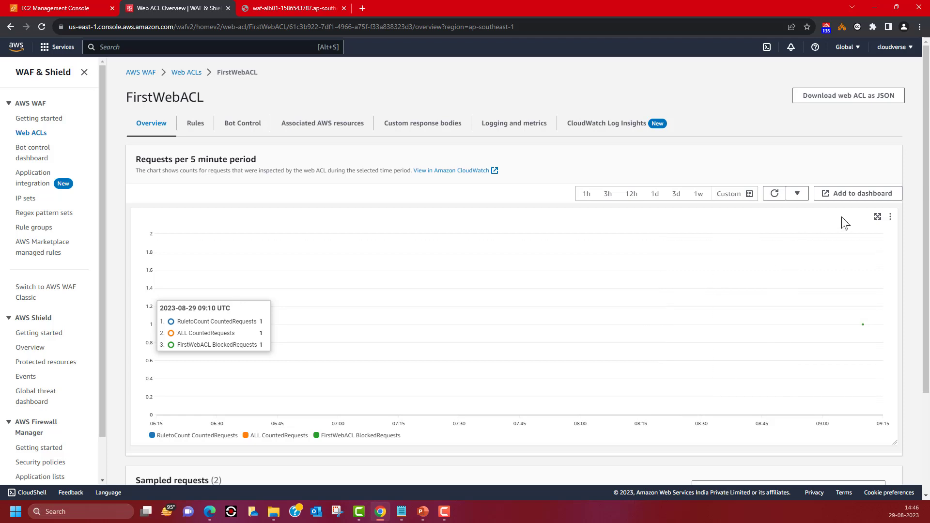
pyautogui.scroll(-3, 431, 376)
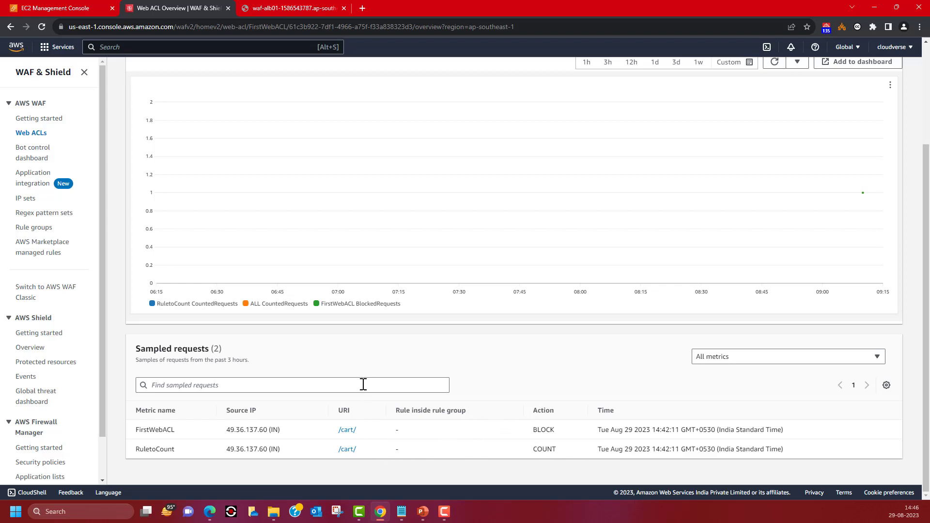
# Step: Start adding a custom rule of type IP set to the web ACL FirstWebACL
pyautogui.click(20, 201)
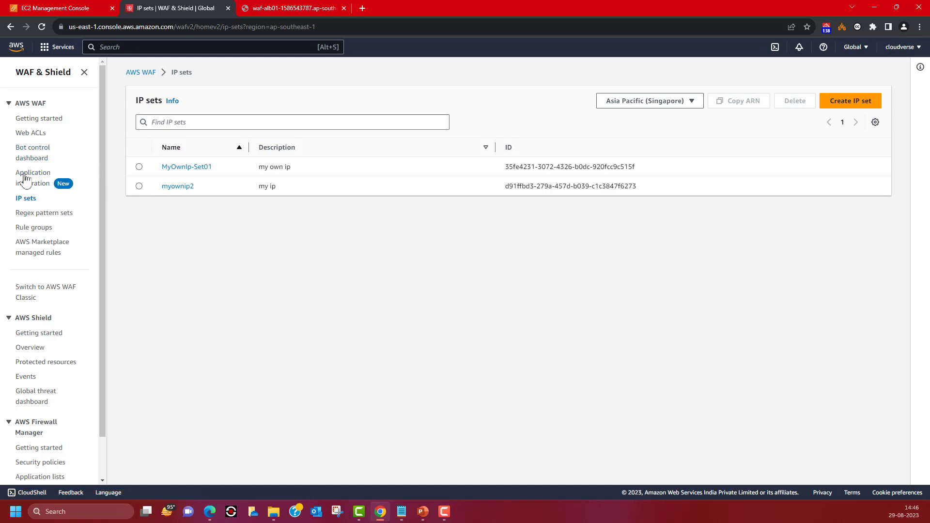
pyautogui.click(29, 133)
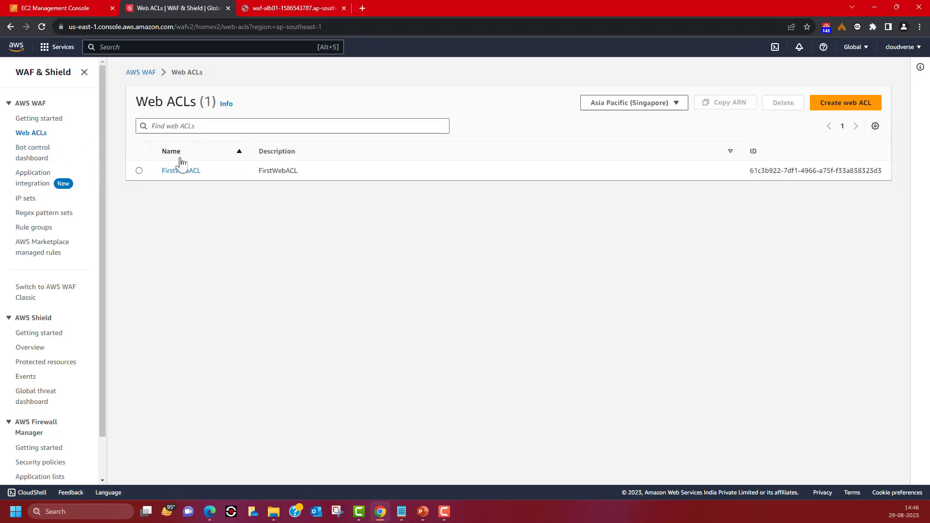
pyautogui.click(180, 171)
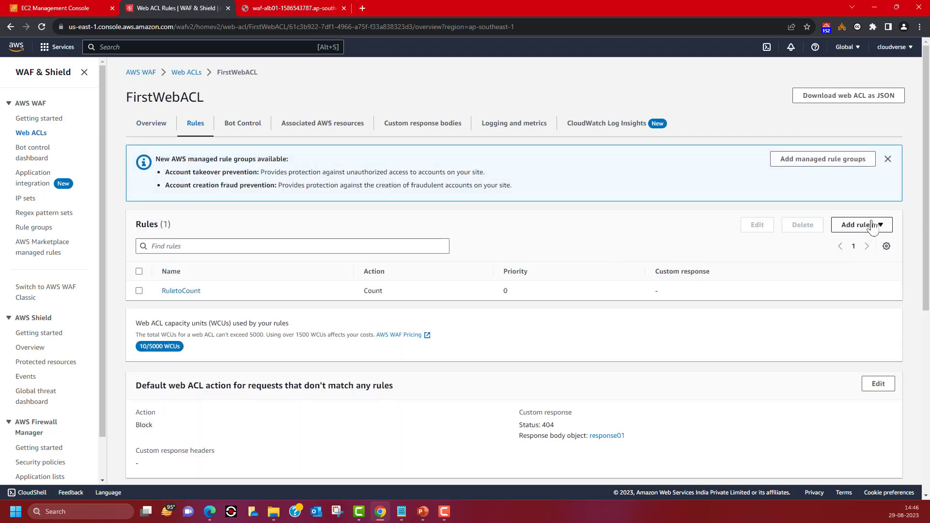
pyautogui.click(872, 224)
pyautogui.click(814, 255)
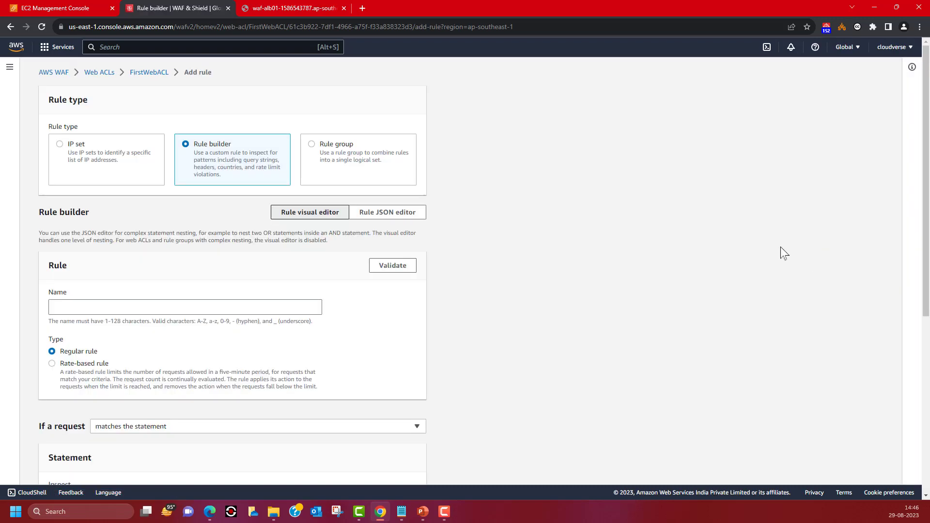
pyautogui.click(60, 145)
# Step: Name the rule "Ipbased Rule" and choose myownip2 as its IP set
pyautogui.click(63, 260)
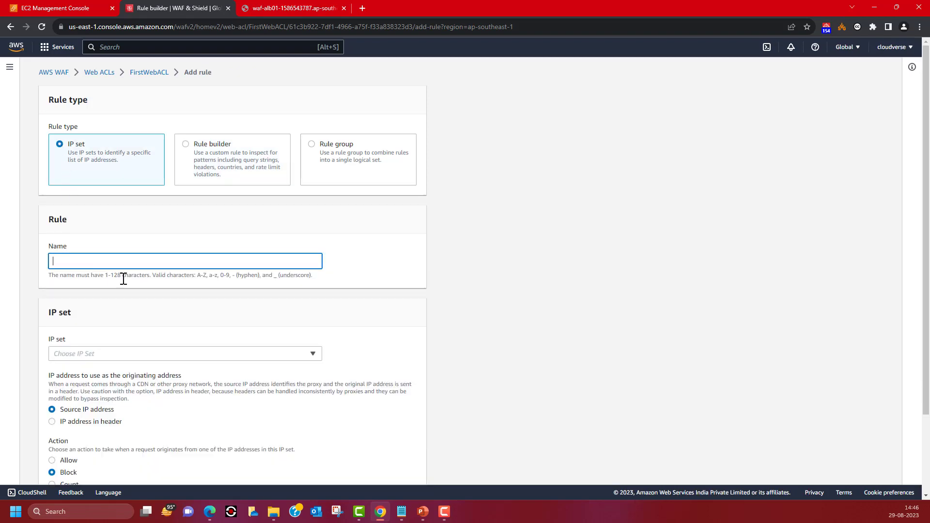
pyautogui.write('Ipbased Rlule')
pyautogui.click(291, 354)
pyautogui.click(83, 395)
# Step: Set the rule's action to CAPTCHA with a custom immunity time of 65 seconds
pyautogui.scroll(-2, 165, 330)
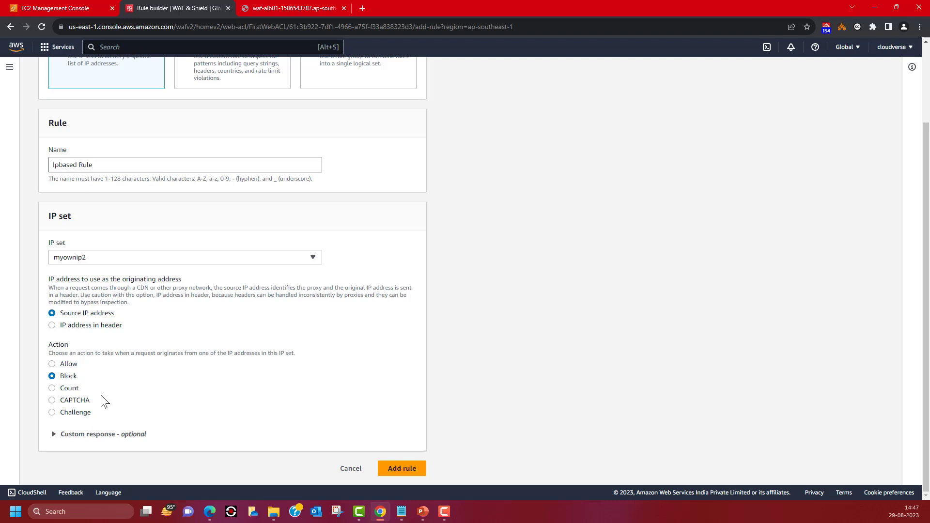
pyautogui.click(52, 401)
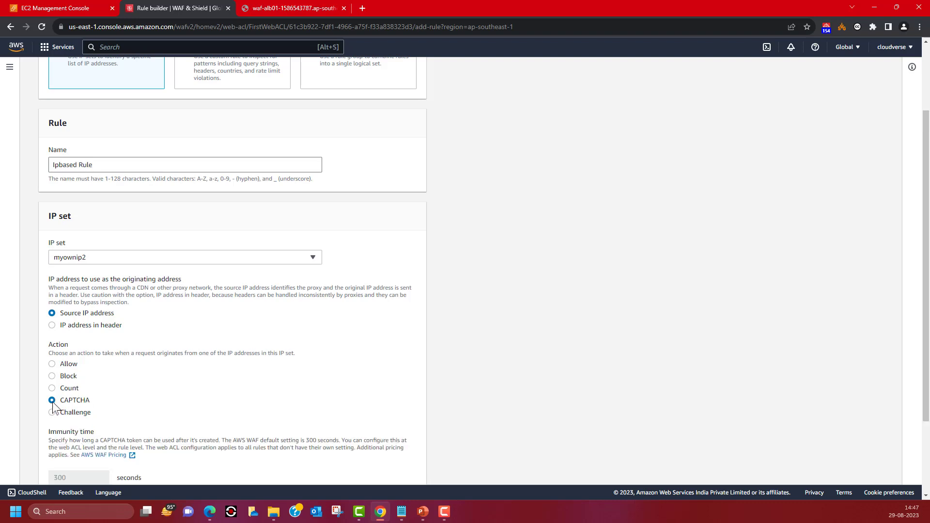
pyautogui.scroll(-2, 126, 378)
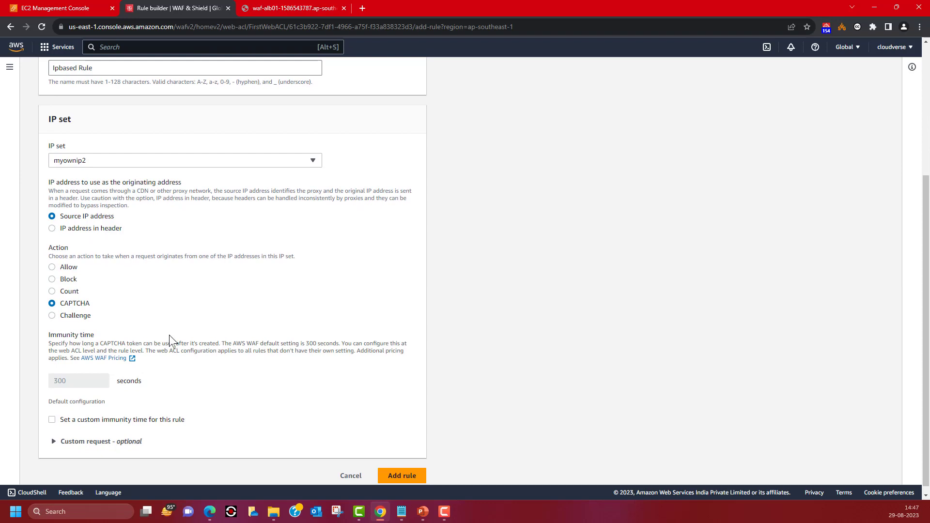
pyautogui.scroll(-1, 170, 335)
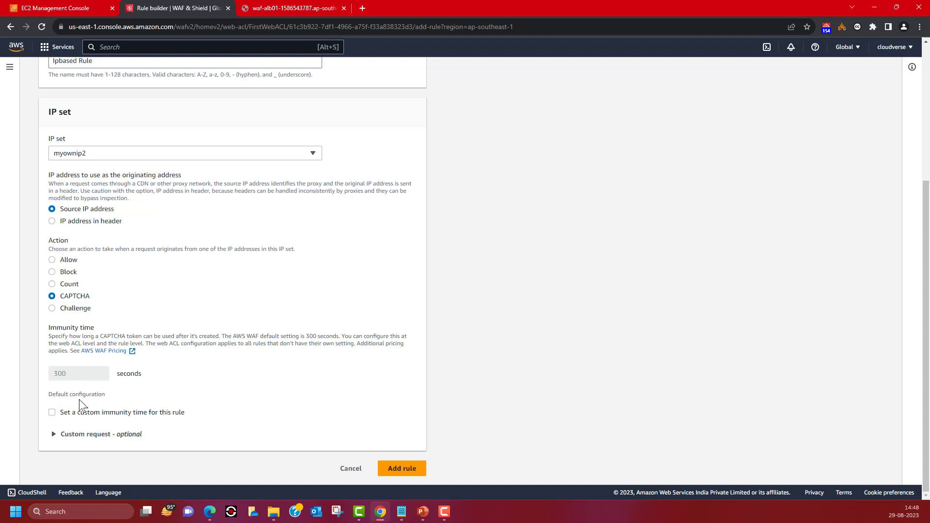
pyautogui.click(52, 413)
pyautogui.click(65, 373)
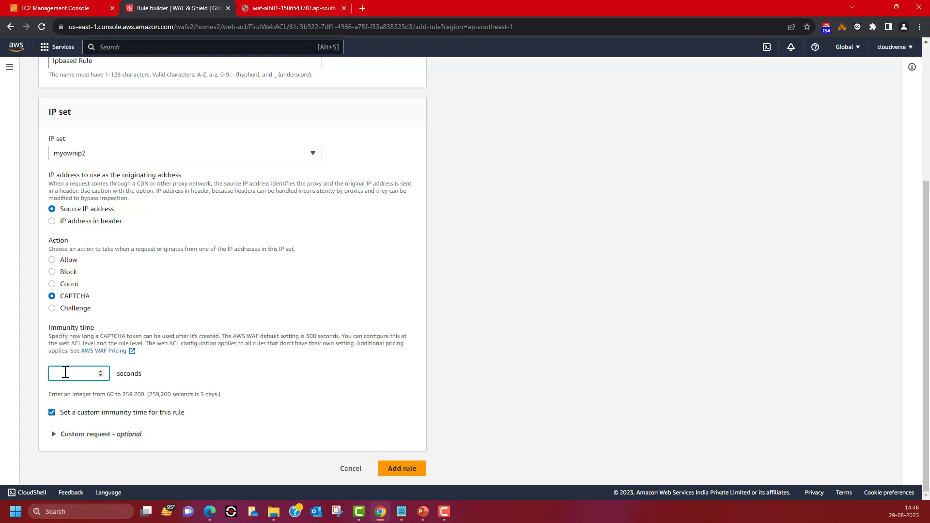
pyautogui.write('65')
# Step: Expand the custom request options and review the settings of the IP-based rule
pyautogui.click(54, 434)
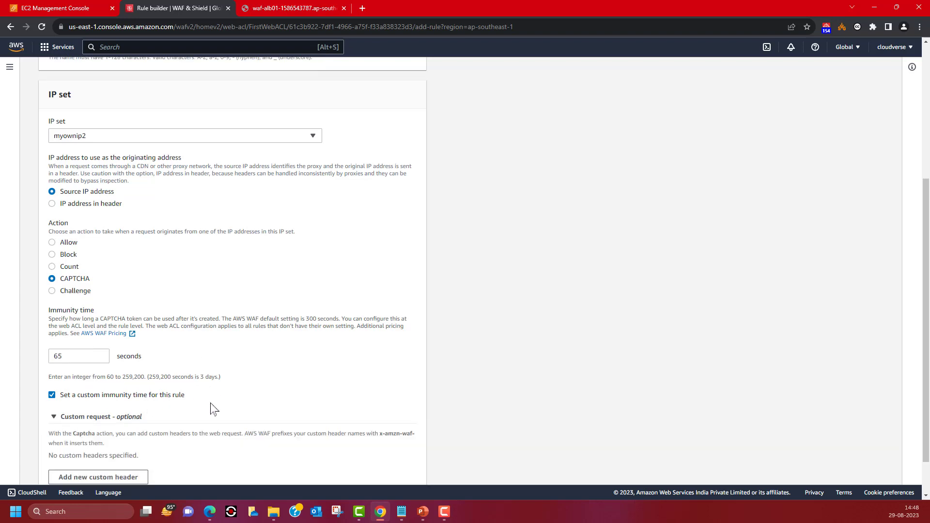
pyautogui.scroll(-1, 212, 409)
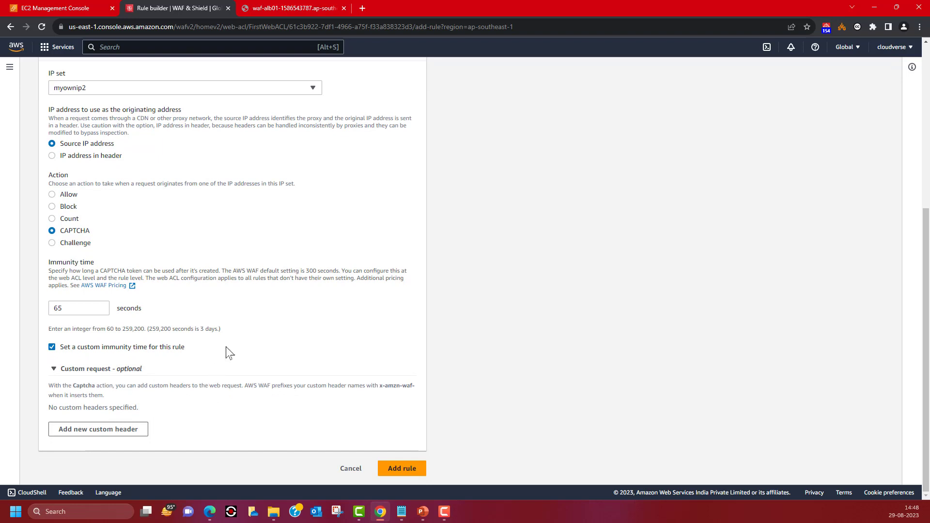
pyautogui.scroll(3, 227, 354)
pyautogui.scroll(-3, 225, 354)
pyautogui.scroll(4, 224, 353)
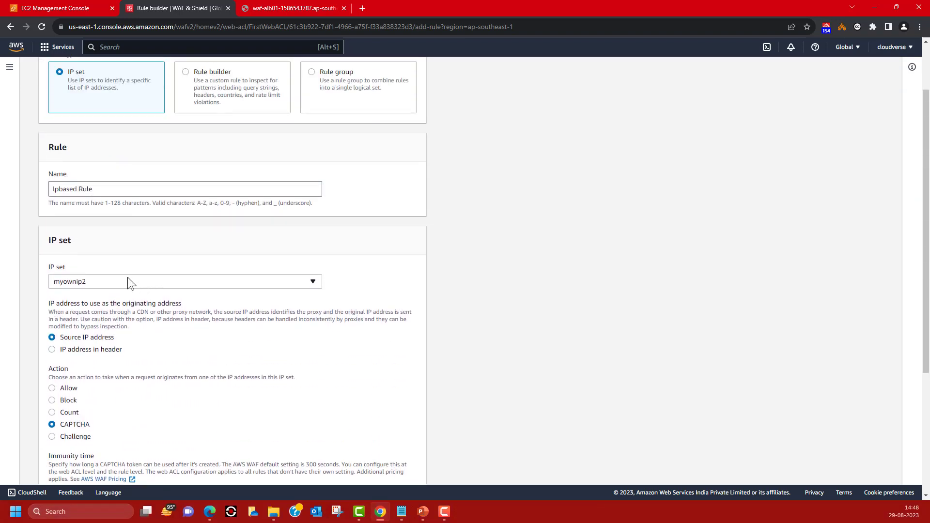
pyautogui.scroll(-4, 146, 345)
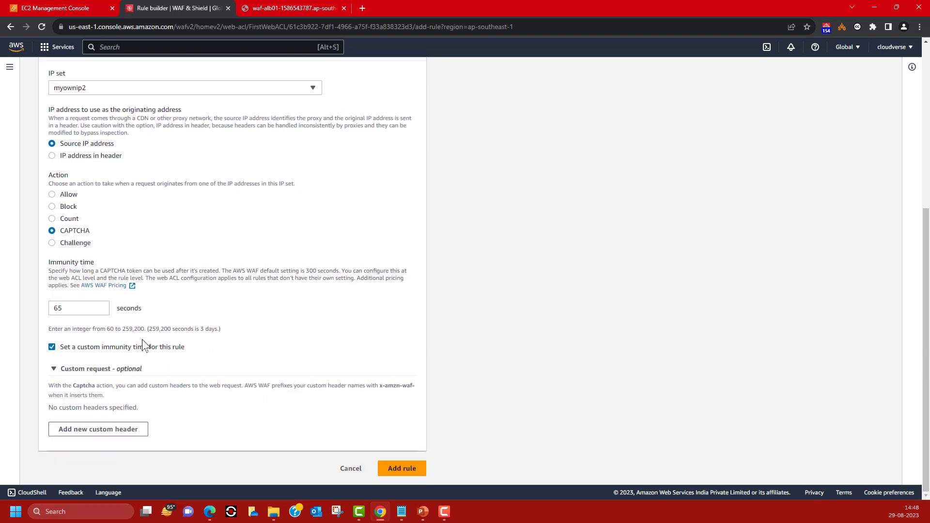
# Step: Add the configured CAPTCHA rule to the web ACL FirstWebACL and dismiss the browser's energy saver notice
pyautogui.click(382, 467)
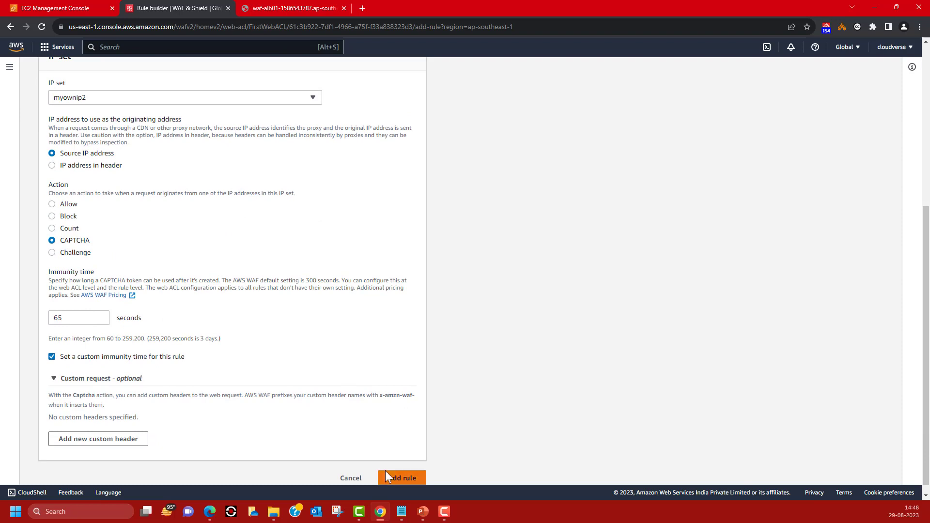
pyautogui.scroll(-1, 270, 307)
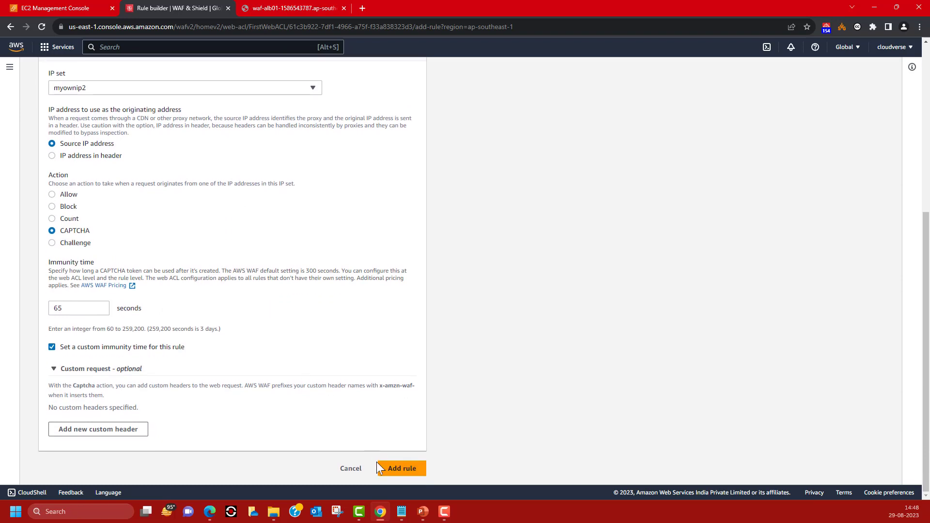
pyautogui.click(389, 470)
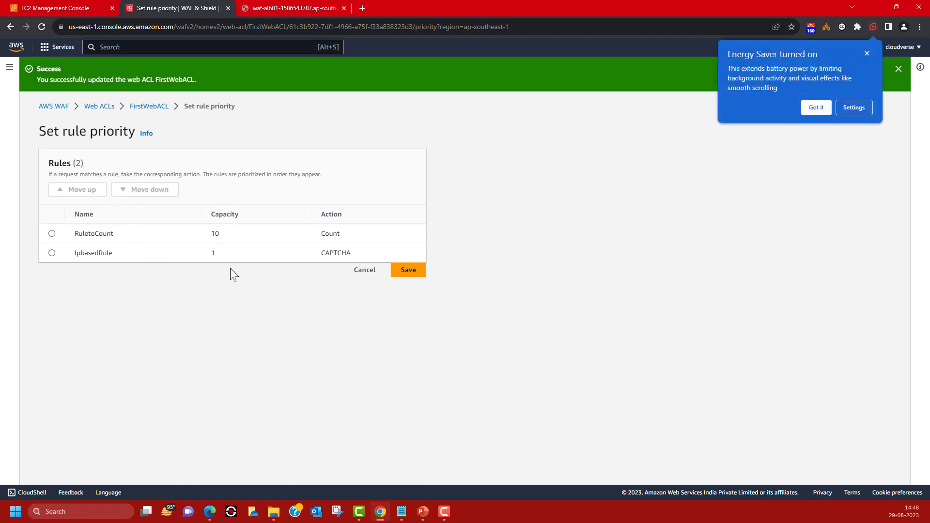
pyautogui.click(816, 107)
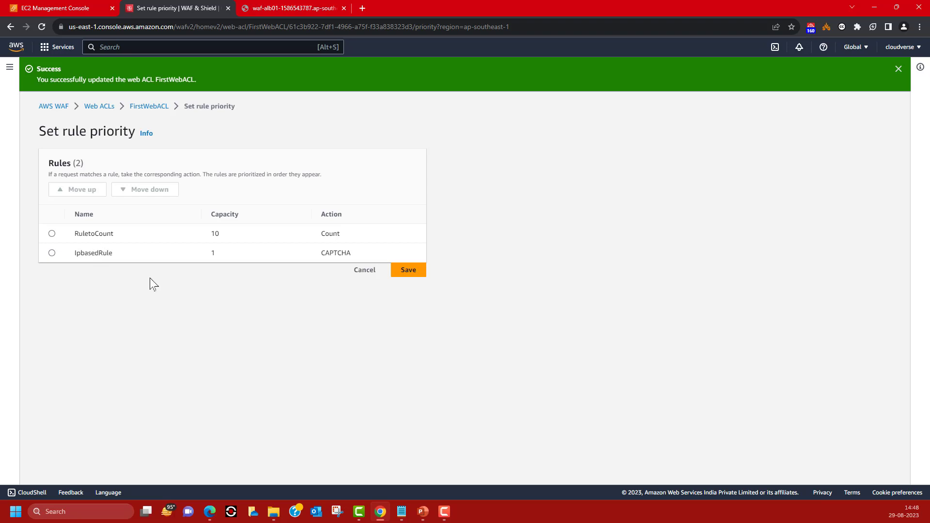
# Step: Move IpbasedRule above RuletoCount in the rule priority order and save it
pyautogui.click(52, 253)
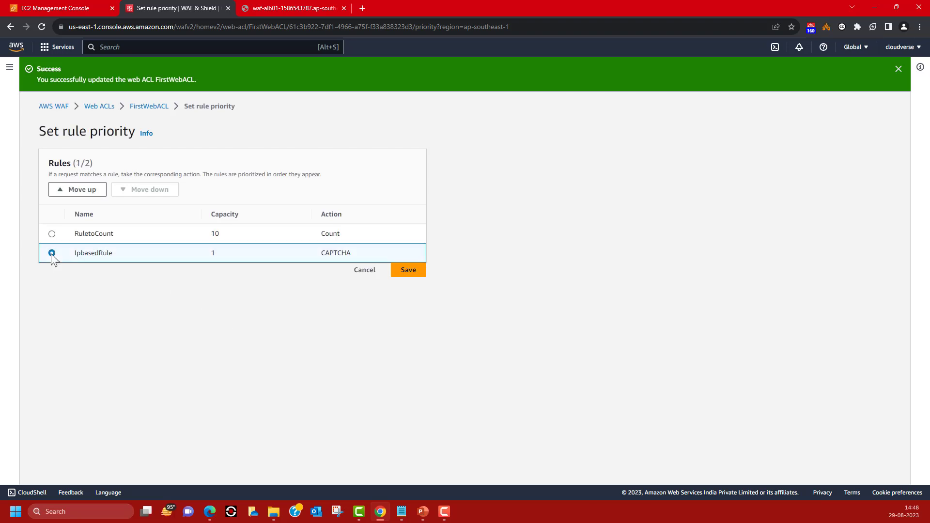
pyautogui.click(76, 190)
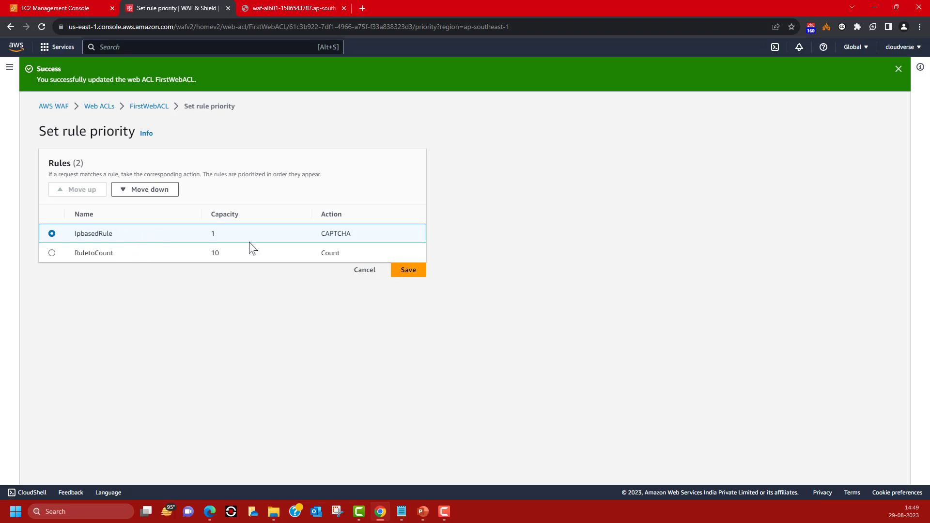
pyautogui.click(400, 273)
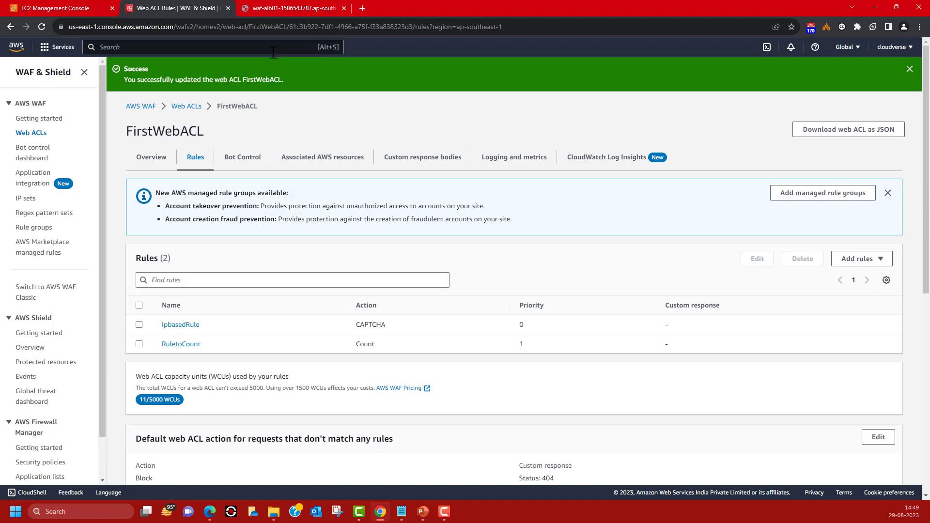
# Step: Reopen the load balancer's /cart/ URL in a fresh tab and begin the human verification, placing a dot at the end of the car's path
pyautogui.click(275, 11)
pyautogui.click(106, 25)
pyautogui.hotkey('ctrl', 'c')
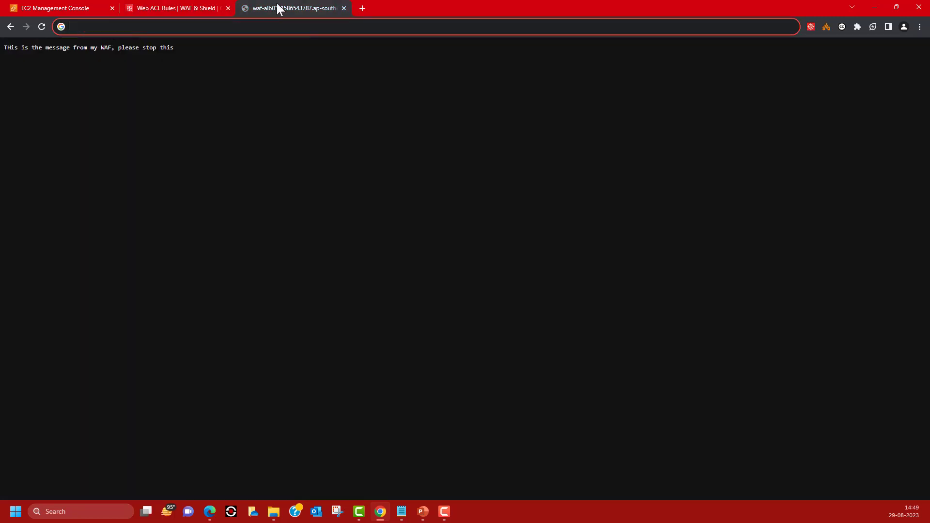
pyautogui.click(344, 8)
pyautogui.click(244, 9)
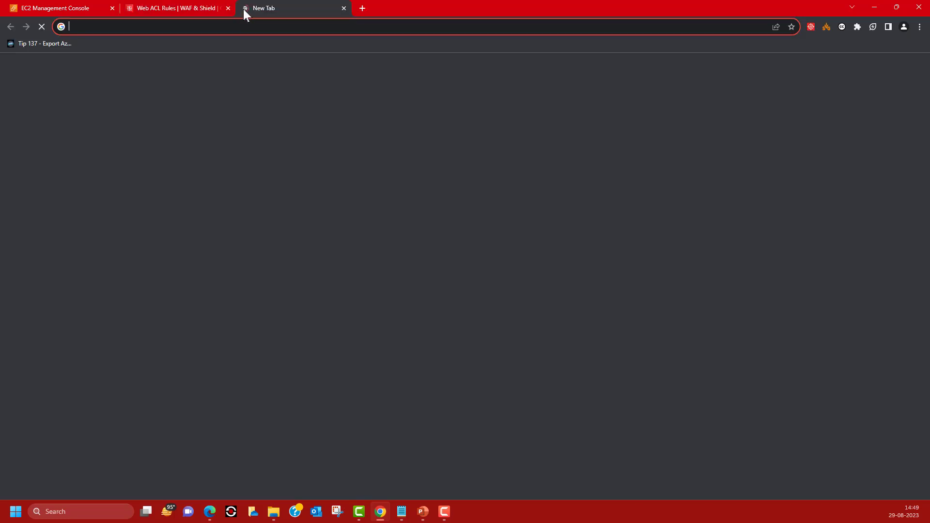
pyautogui.hotkey('ctrl', 'v')
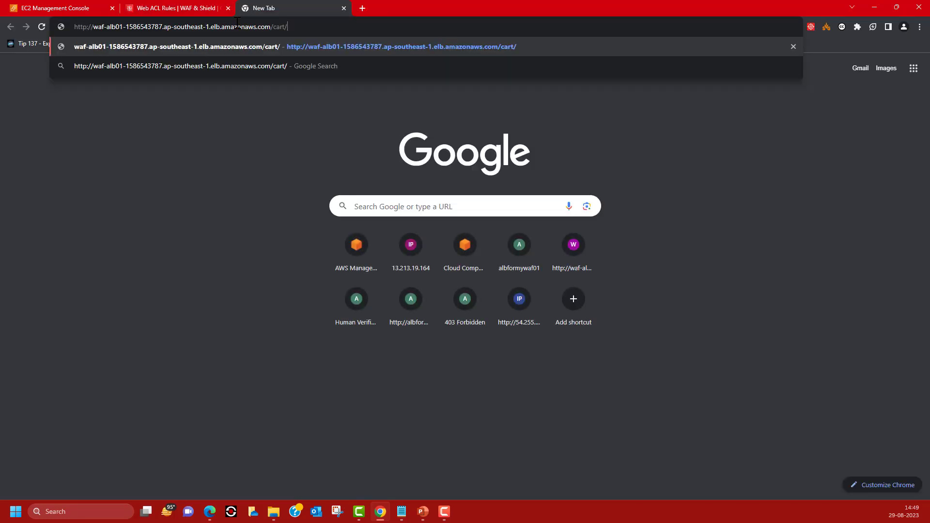
pyautogui.press('Return')
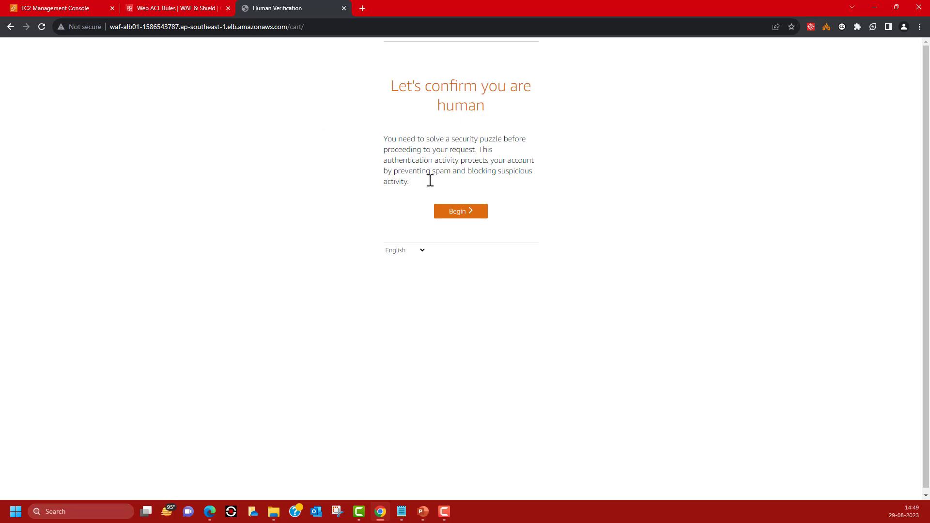
pyautogui.click(451, 213)
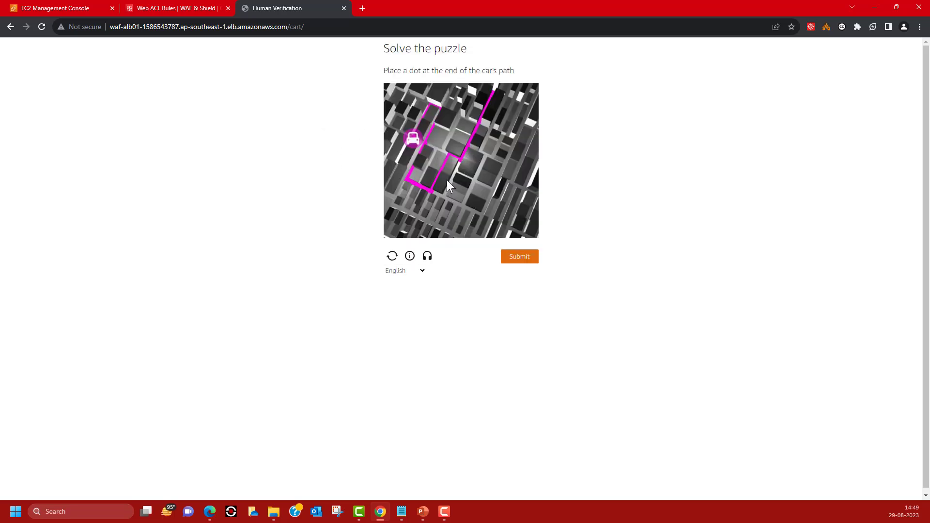
pyautogui.click(492, 91)
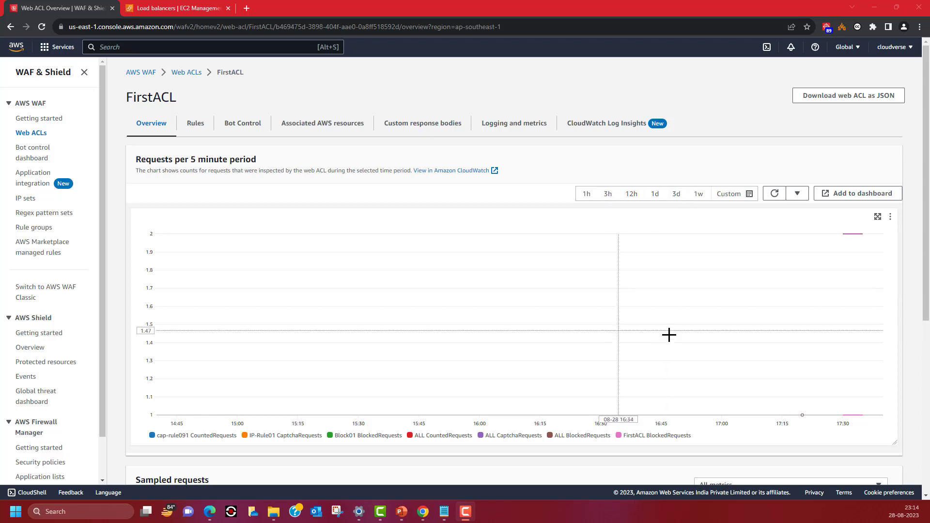
# Step: Examine all three pages of sampled requests and the request chart in the overview of the web ACL FirstACL
pyautogui.scroll(-6, 670, 334)
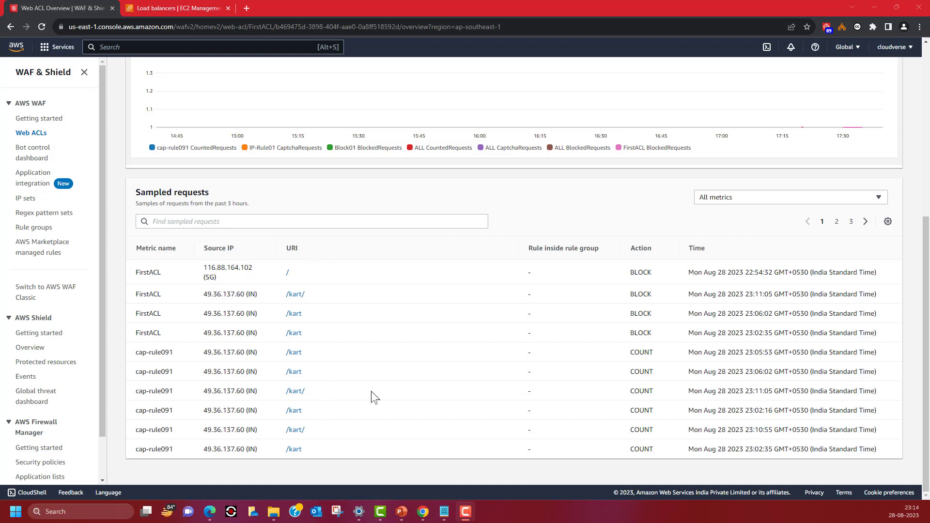
pyautogui.click(837, 221)
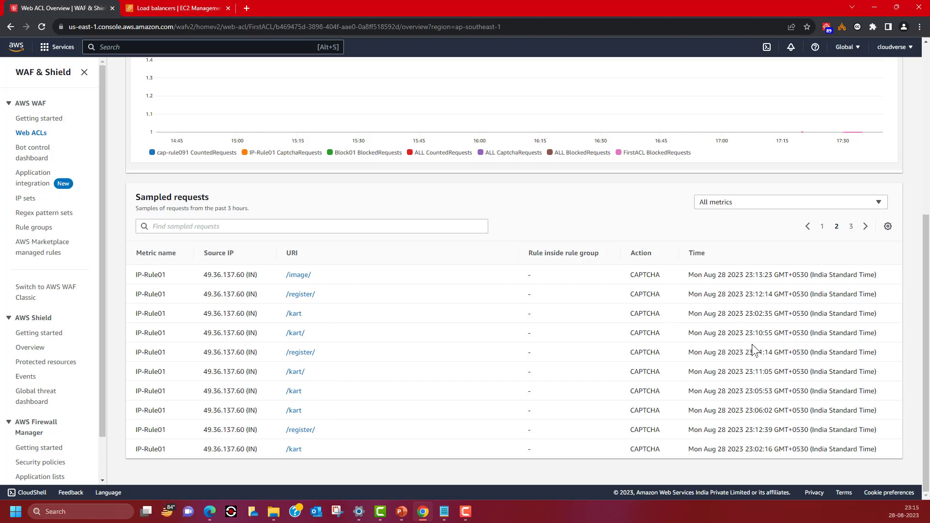
pyautogui.click(852, 227)
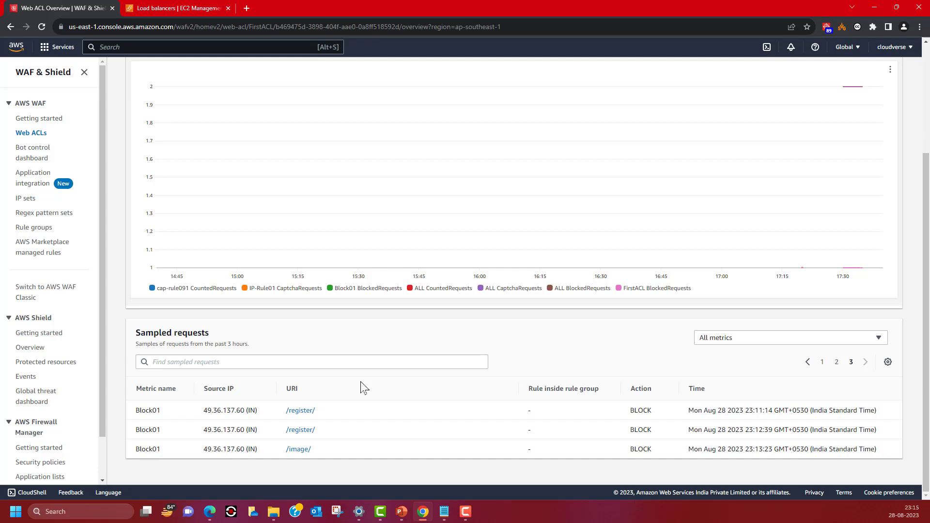
pyautogui.scroll(2, 499, 274)
pyautogui.scroll(-2, 498, 274)
pyautogui.scroll(4, 499, 274)
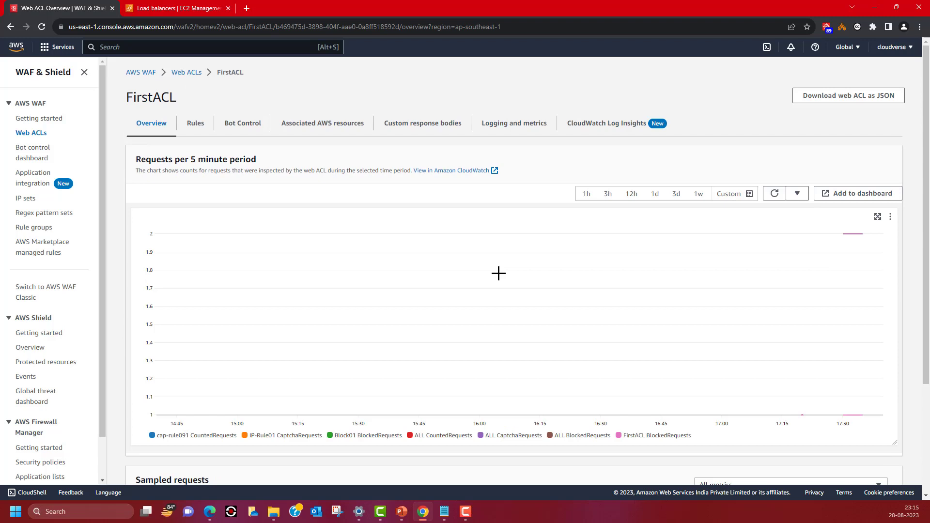